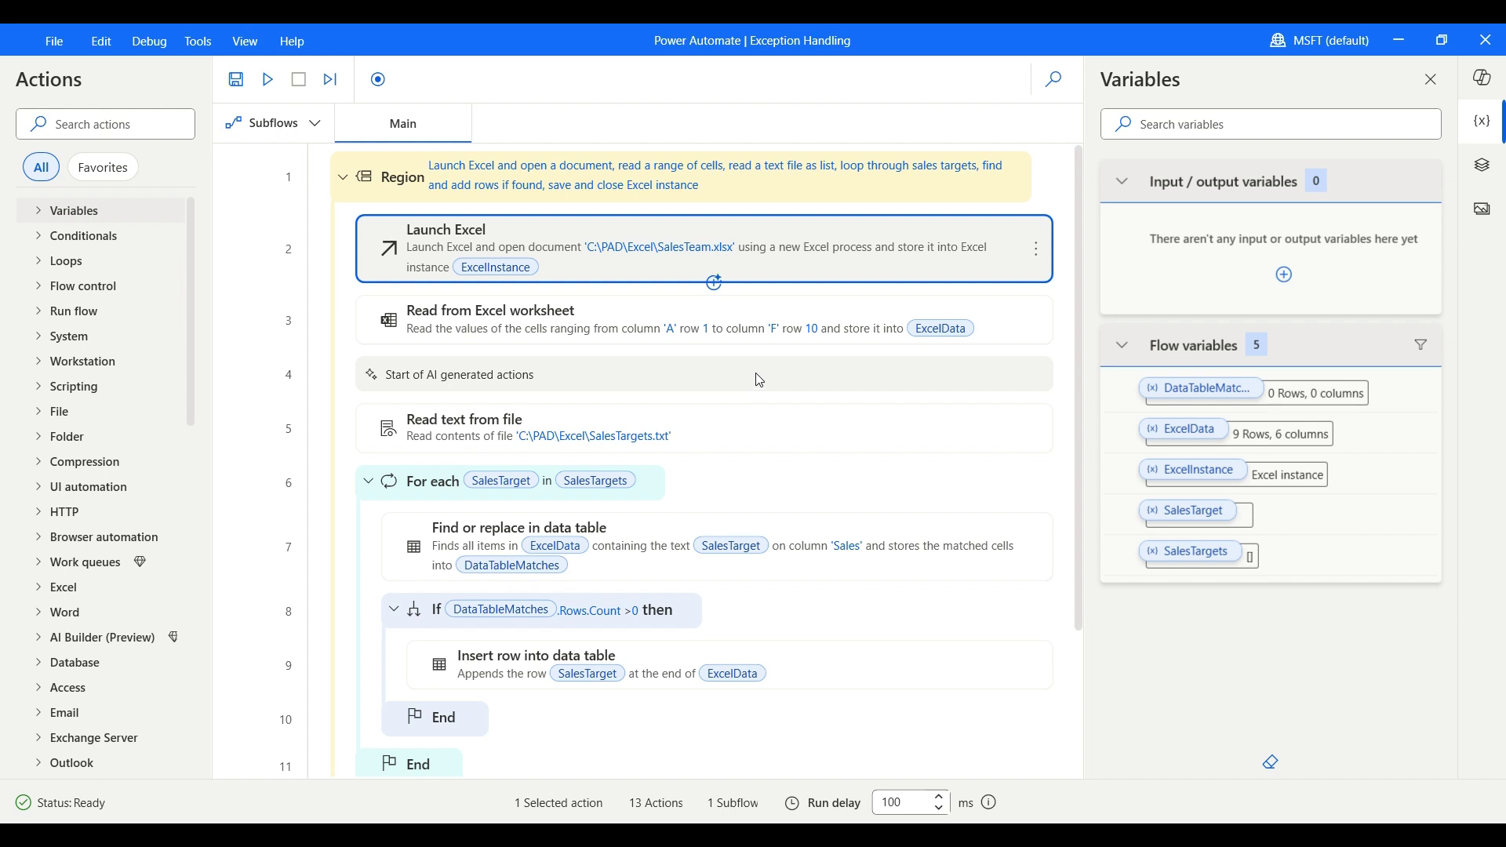
# Move SalesTeam.xlsx from C:\PAD\Excel into the TMP subfolder, then go back to the Excel folder
pyautogui.scroll(-2, 784, 380)
pyautogui.scroll(2, 785, 379)
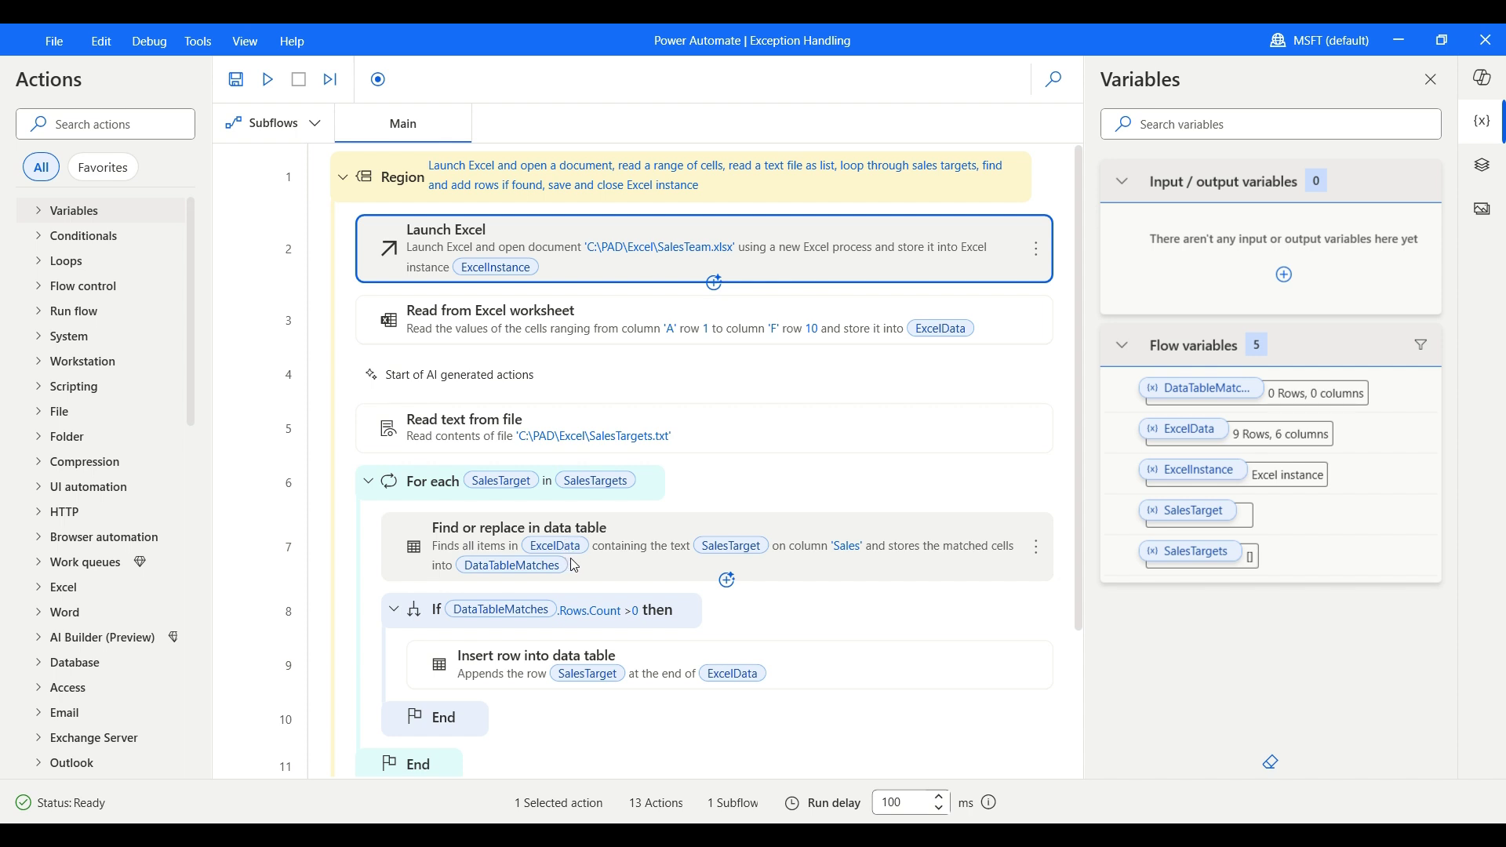
pyautogui.scroll(-2, 577, 569)
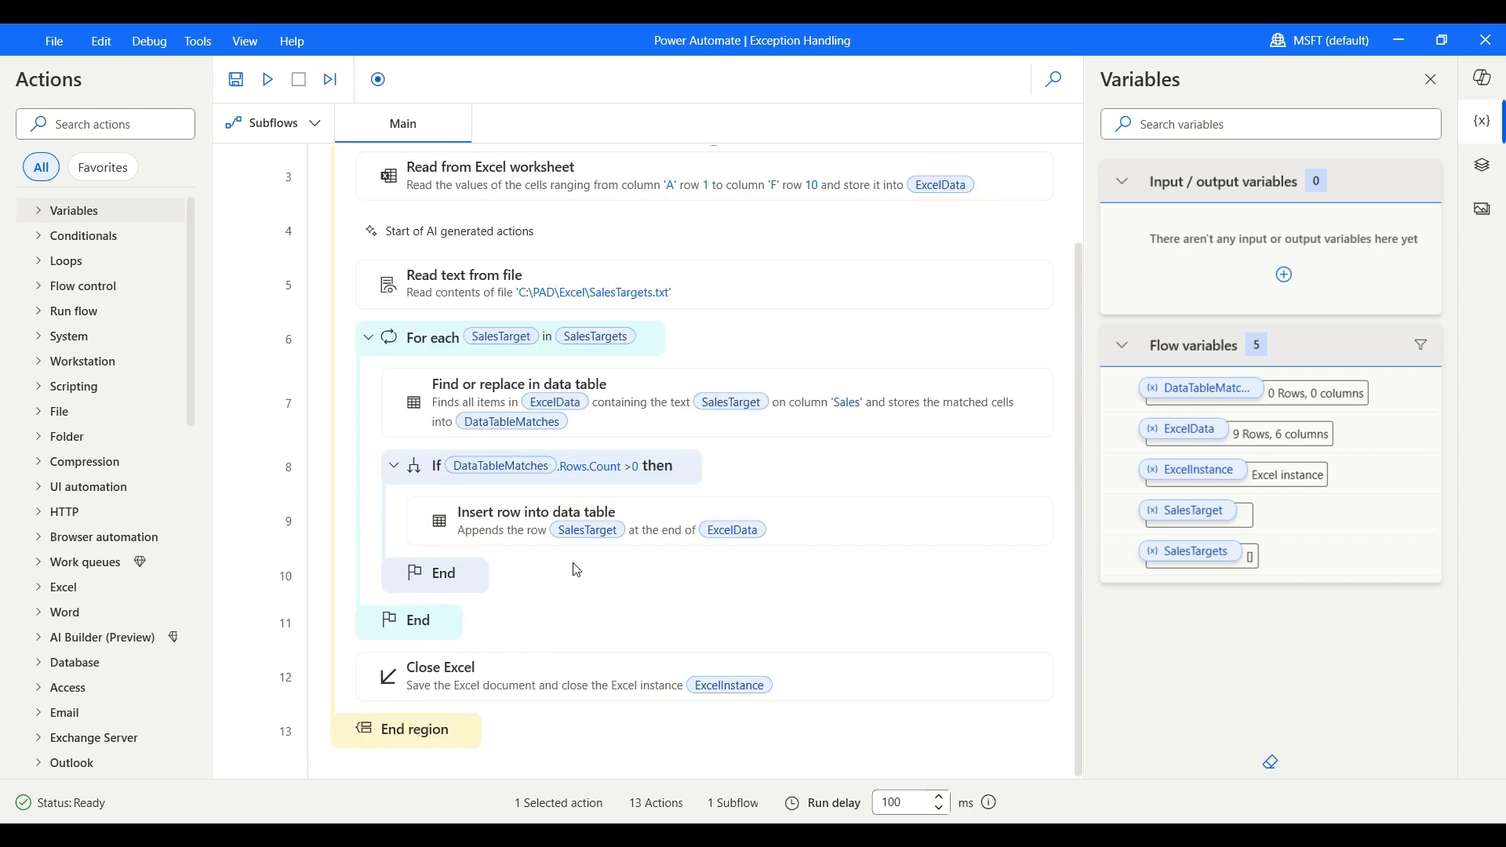
pyautogui.scroll(2, 598, 634)
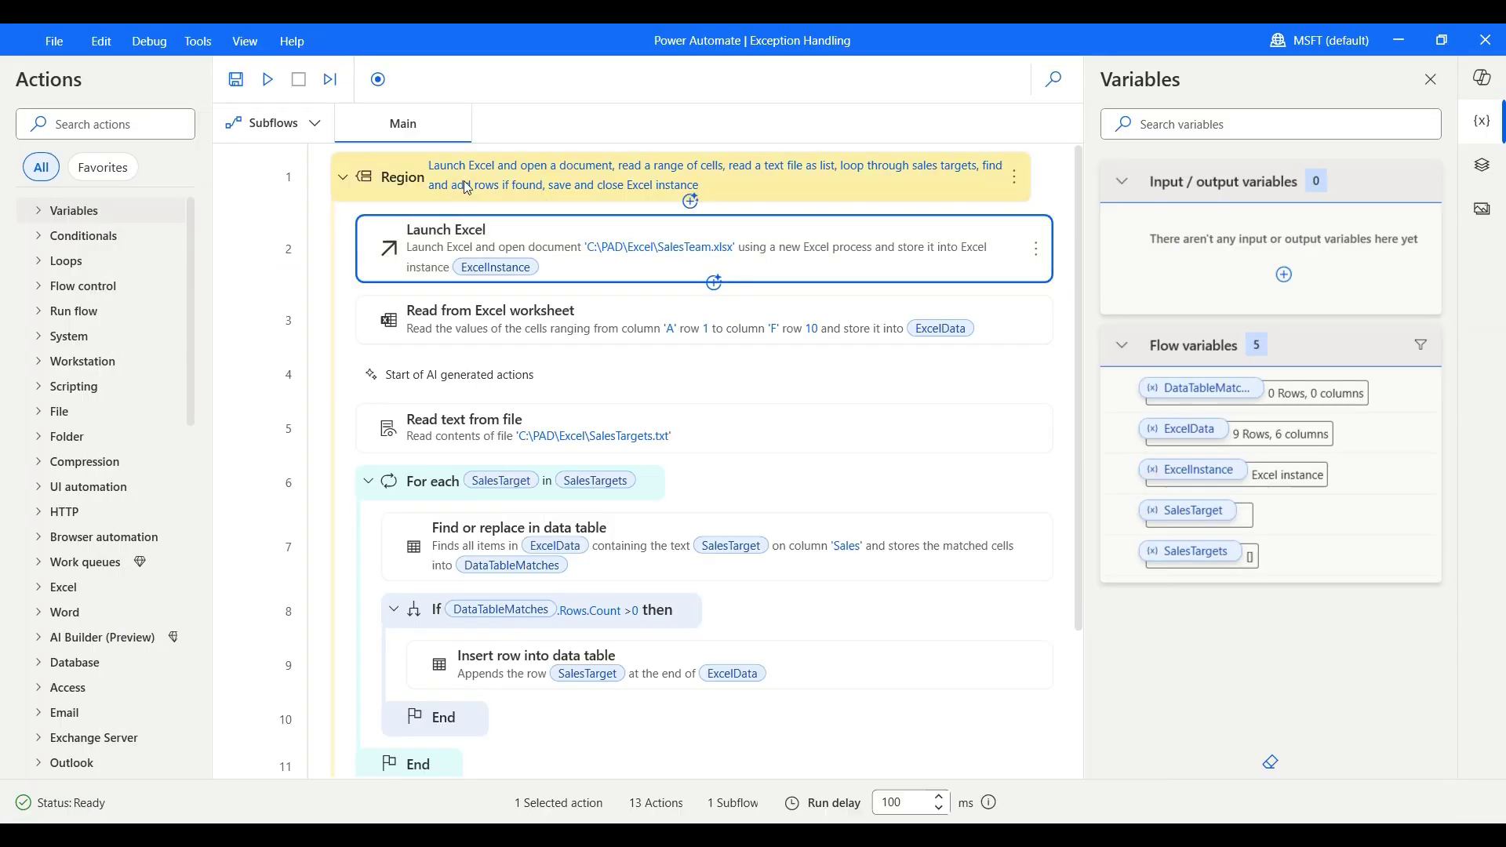
pyautogui.click(268, 80)
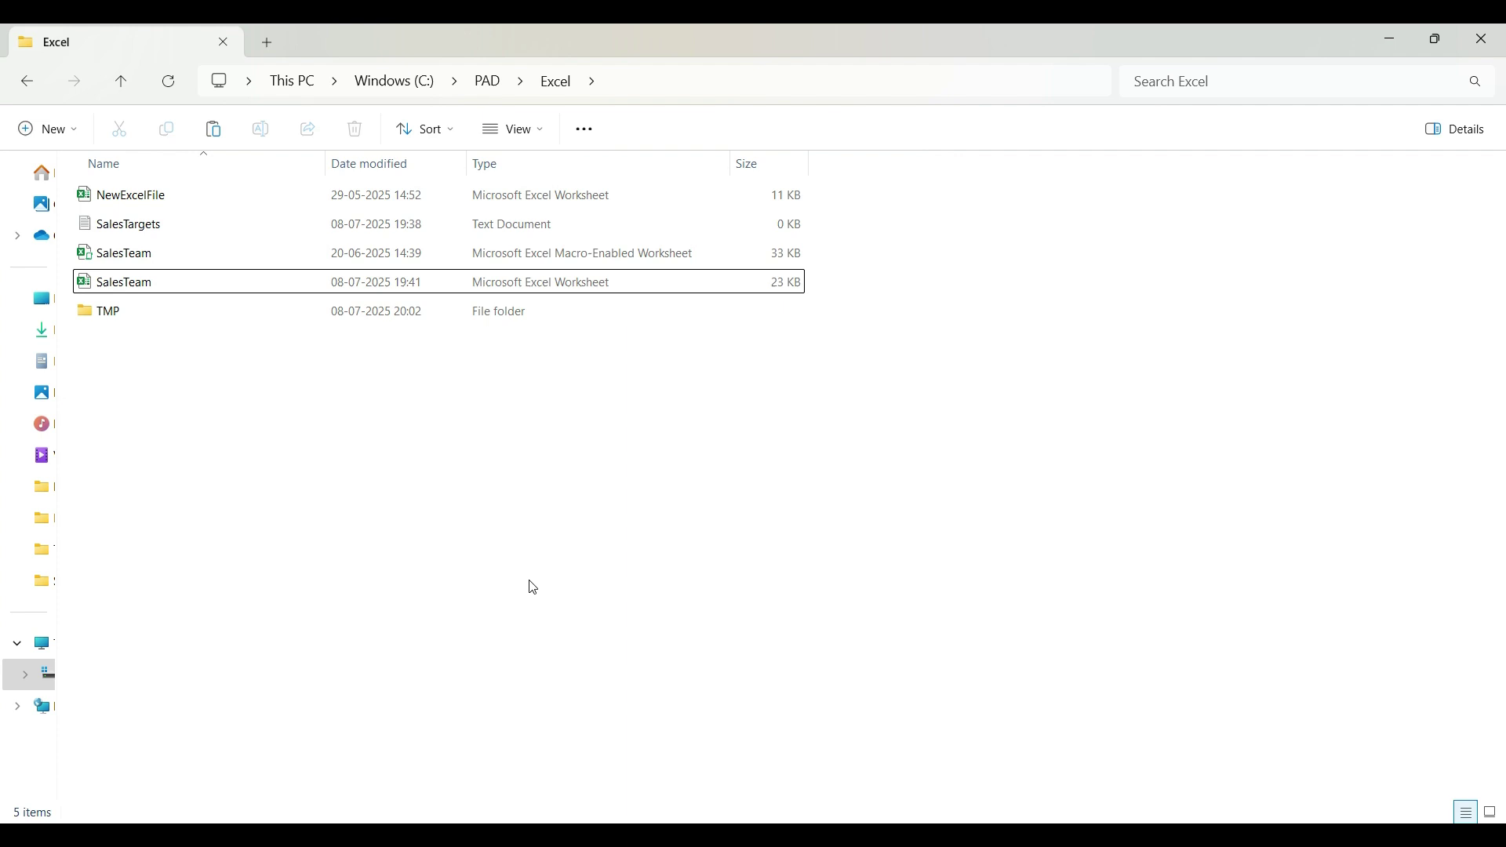
pyautogui.click(105, 283)
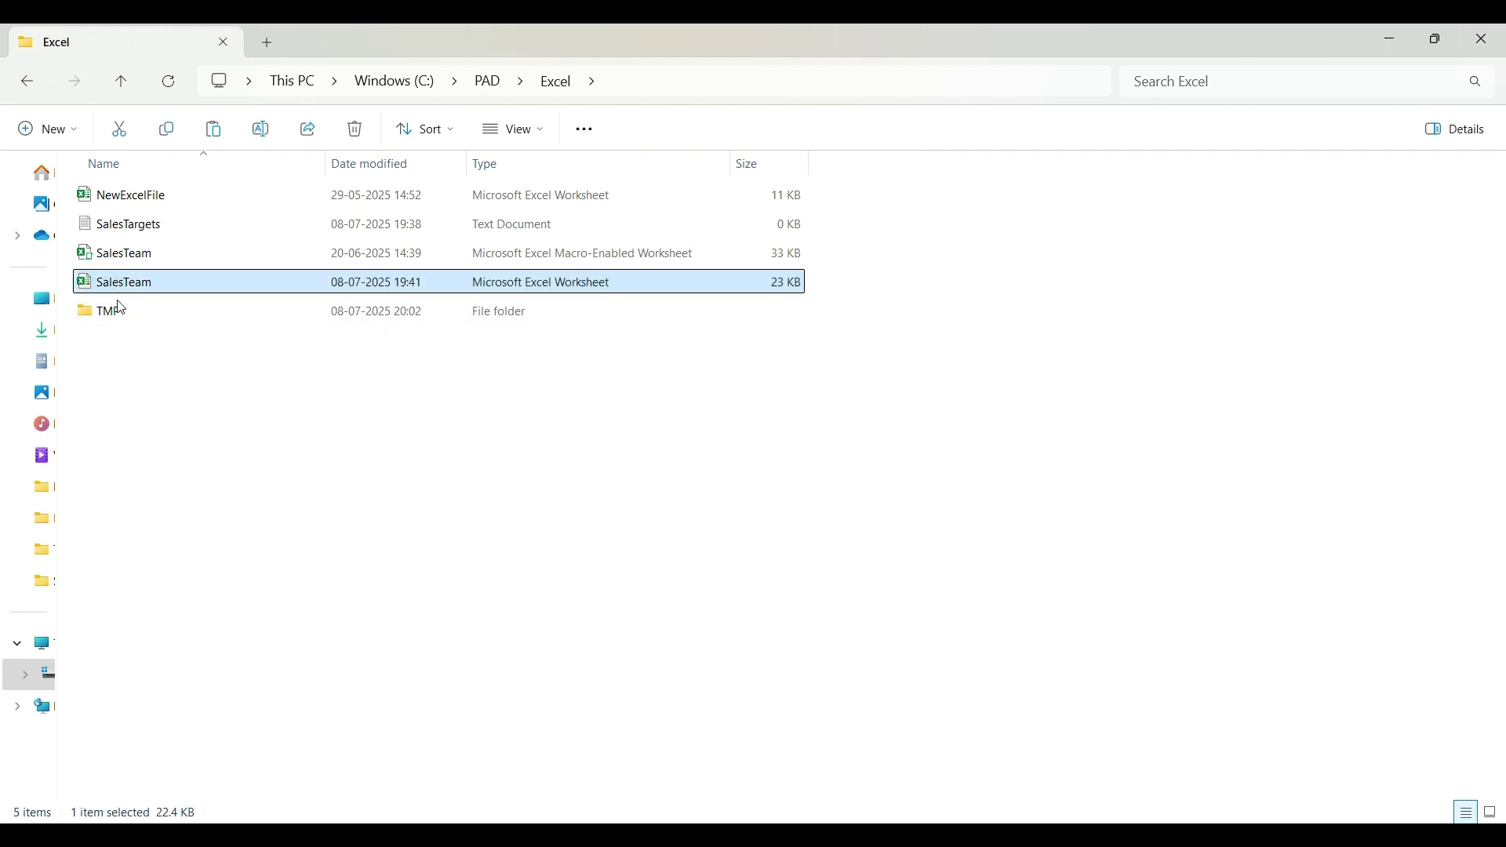
pyautogui.click(149, 314)
pyautogui.doubleClick(149, 313)
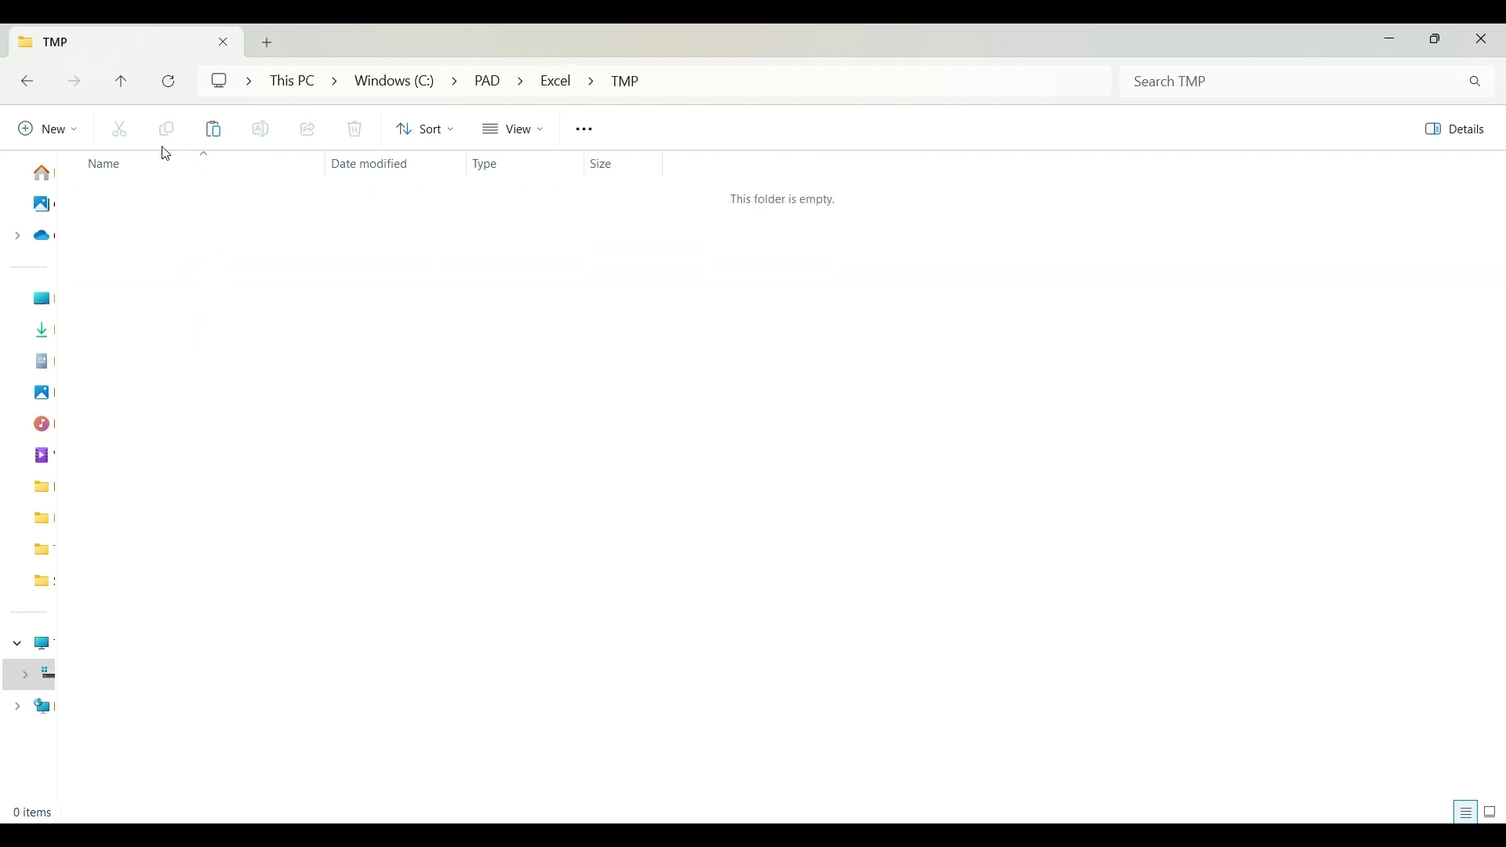
pyautogui.click(123, 83)
pyautogui.click(316, 414)
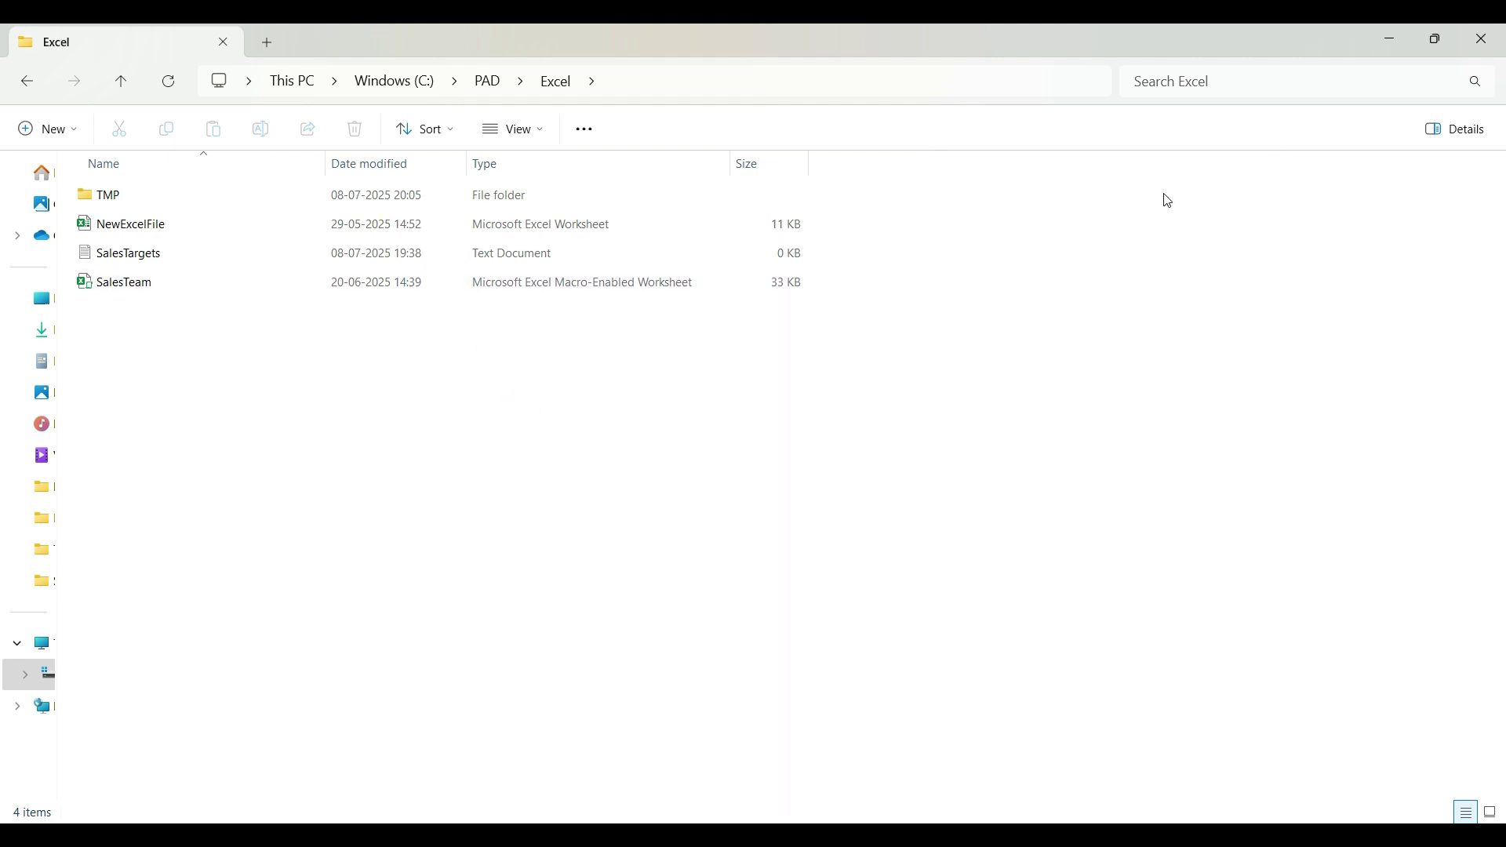
# Run the flow and open the details of its 'Failed to open Excel document' error at line 2
pyautogui.click(1397, 40)
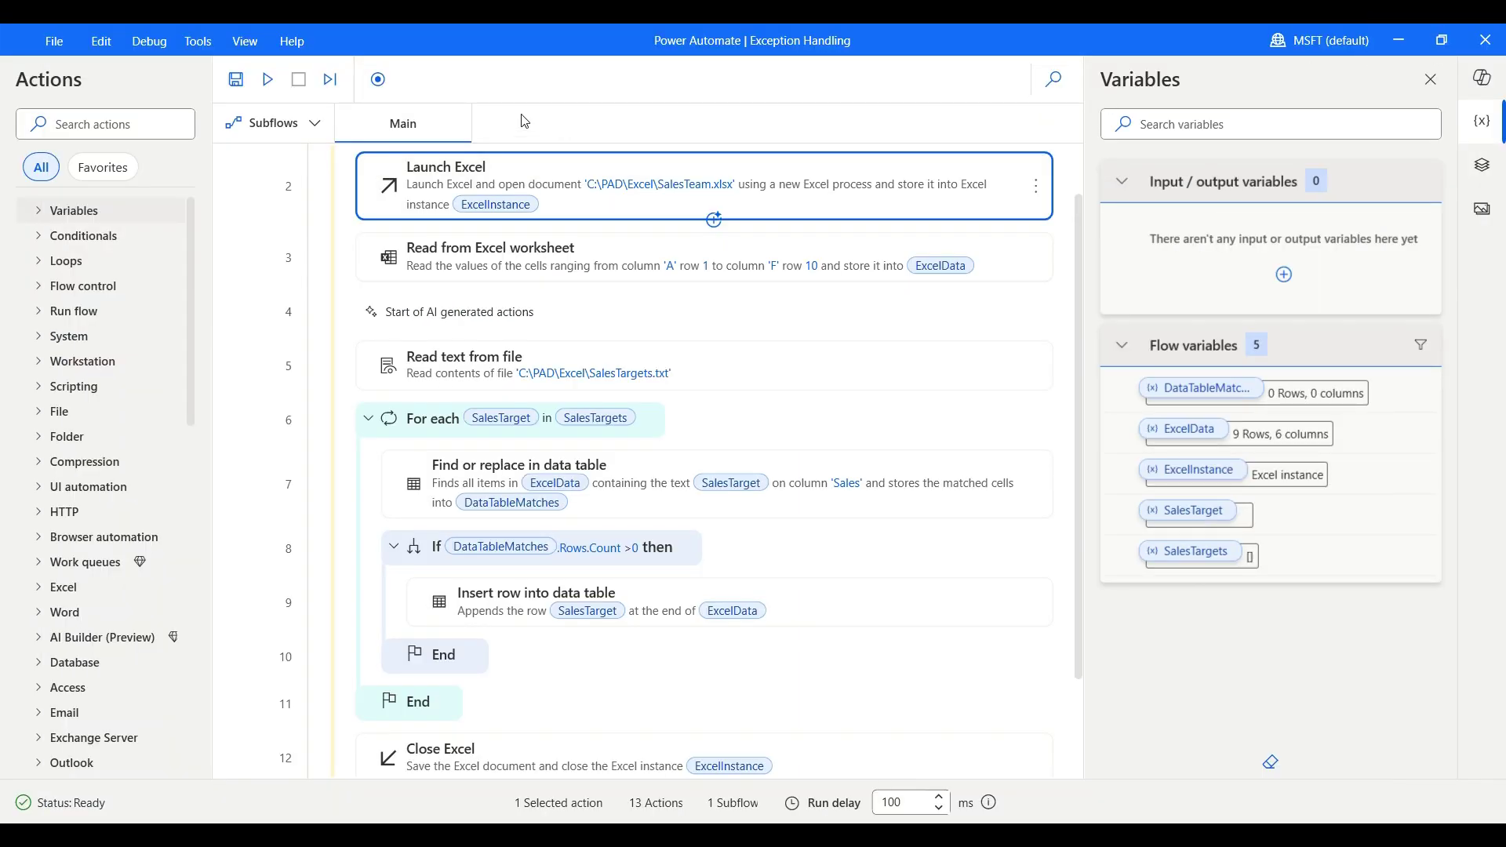
pyautogui.click(277, 77)
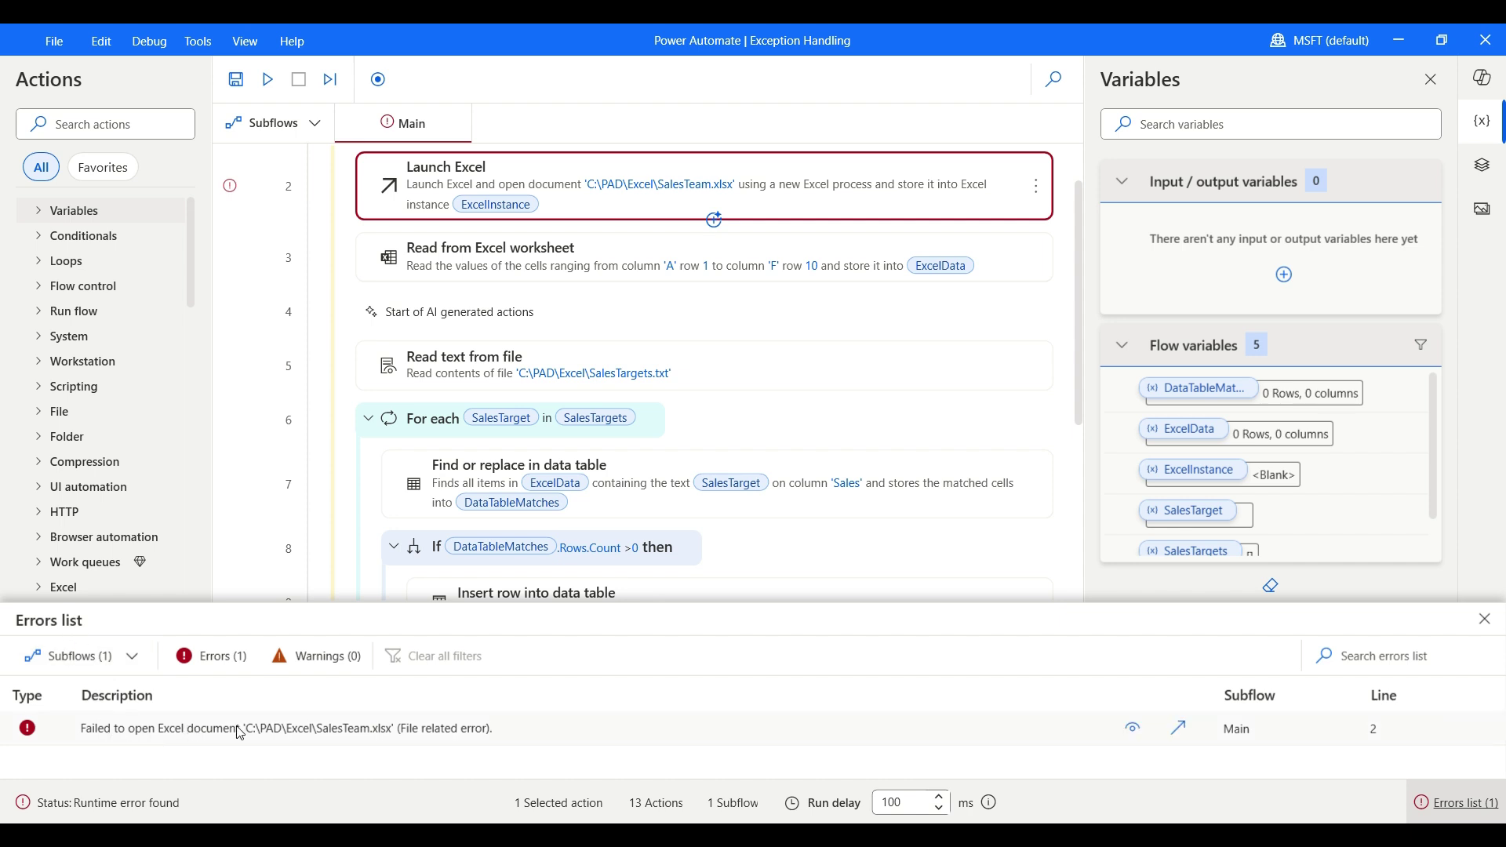
pyautogui.click(414, 742)
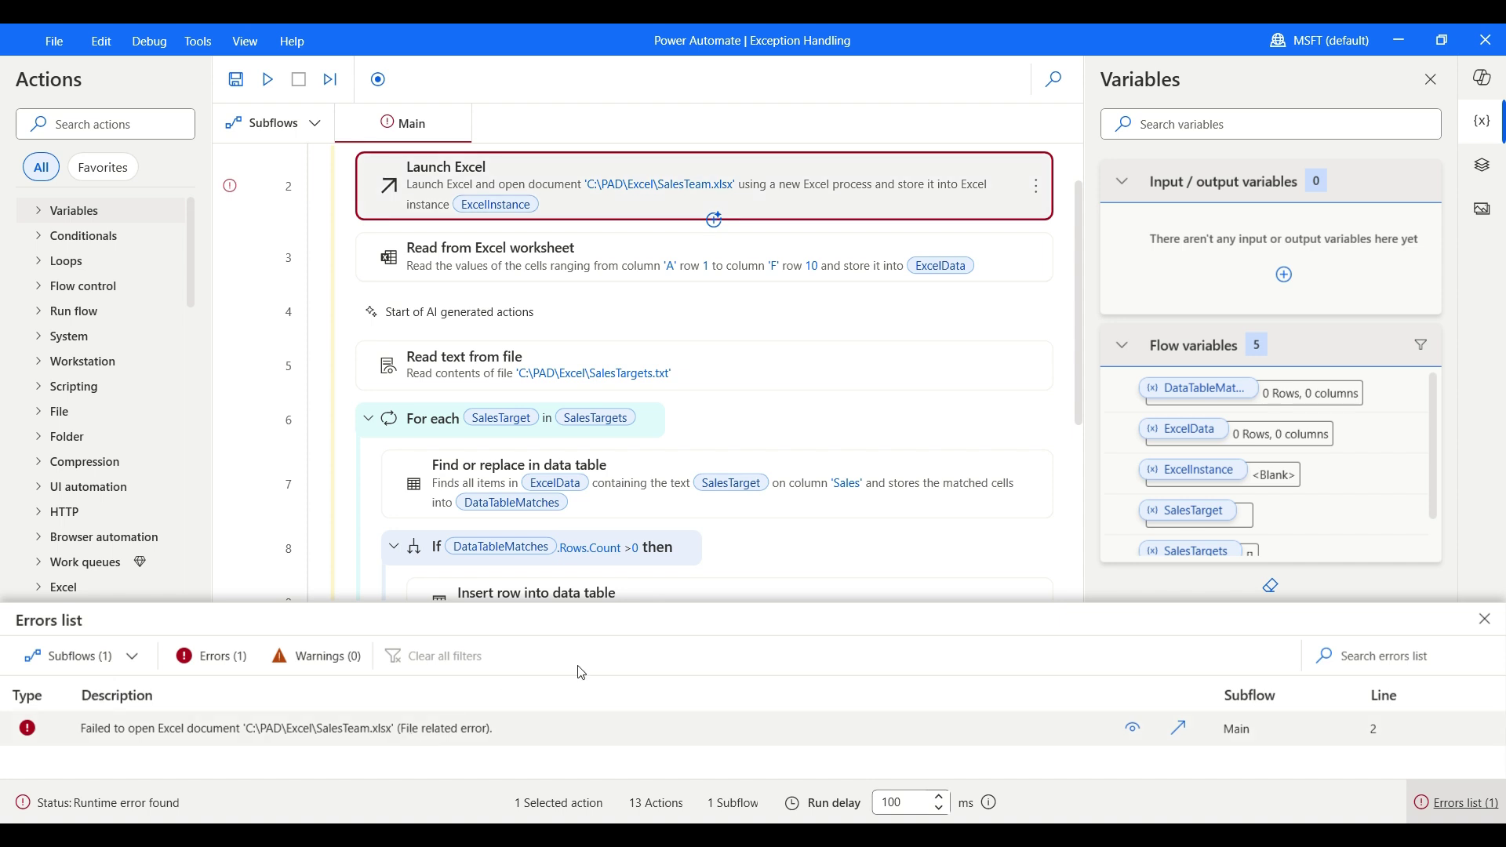
pyautogui.doubleClick(1024, 723)
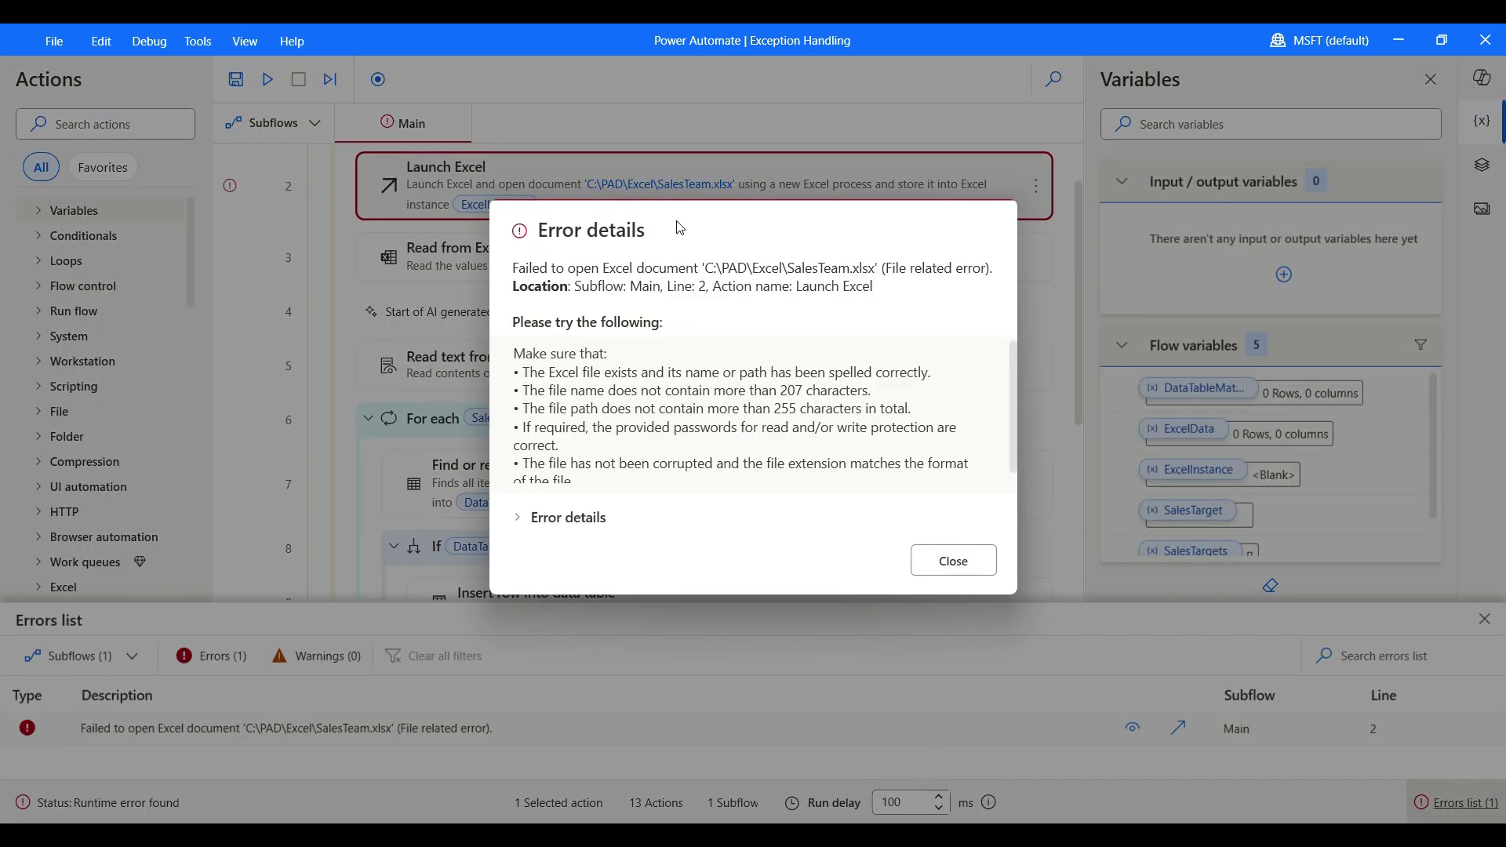
# Expand the technical details of the SalesTeam.xlsx open error, review them, and close the dialog
pyautogui.click(512, 451)
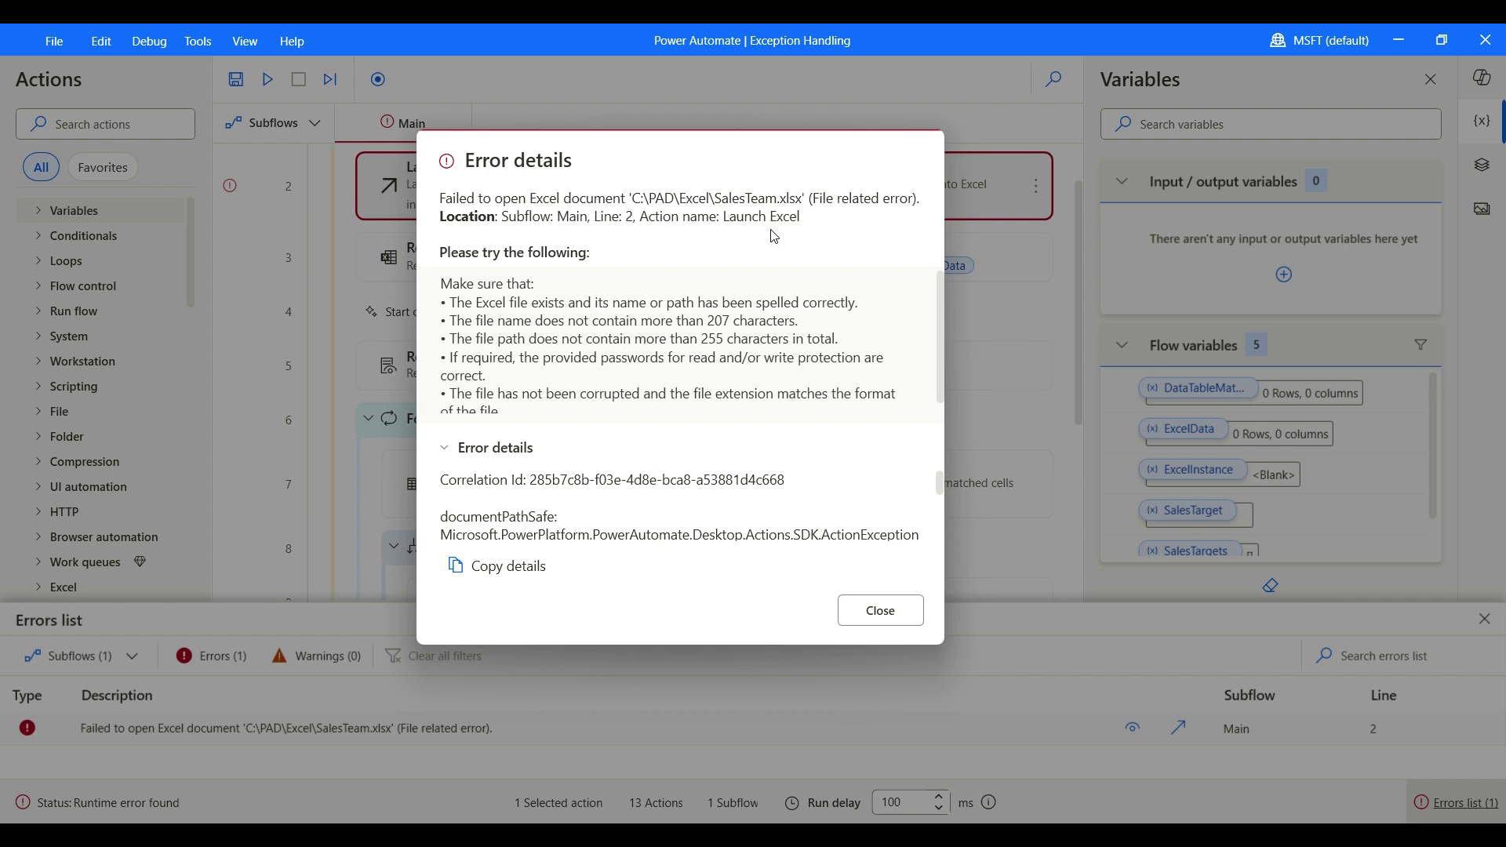
pyautogui.click(881, 612)
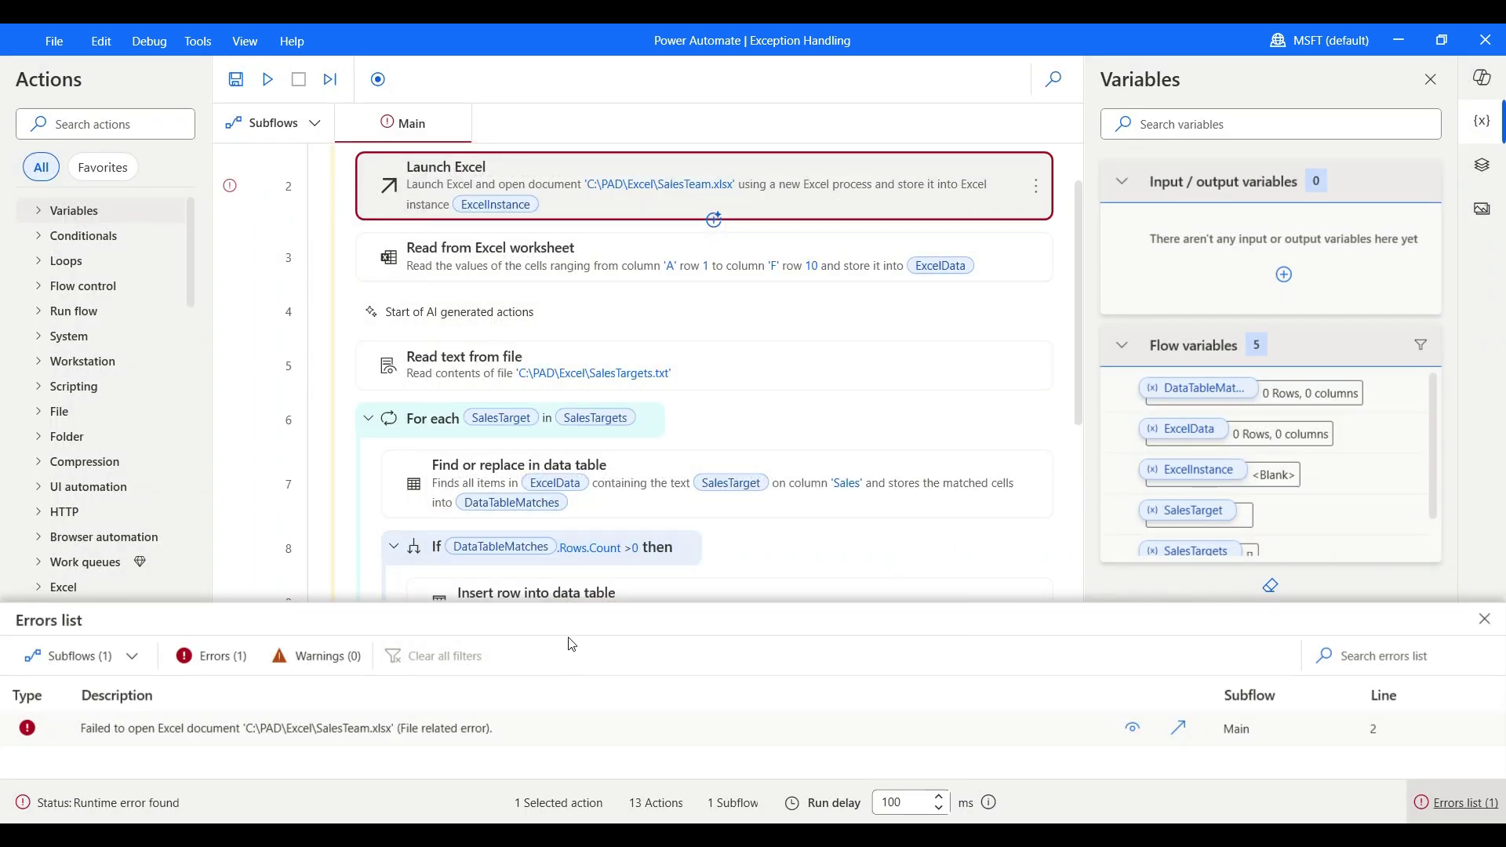
# Open the Launch Excel action's properties dialog showing the SalesTeam.xlsx document path
pyautogui.scroll(-3, 337, 435)
pyautogui.scroll(4, 340, 431)
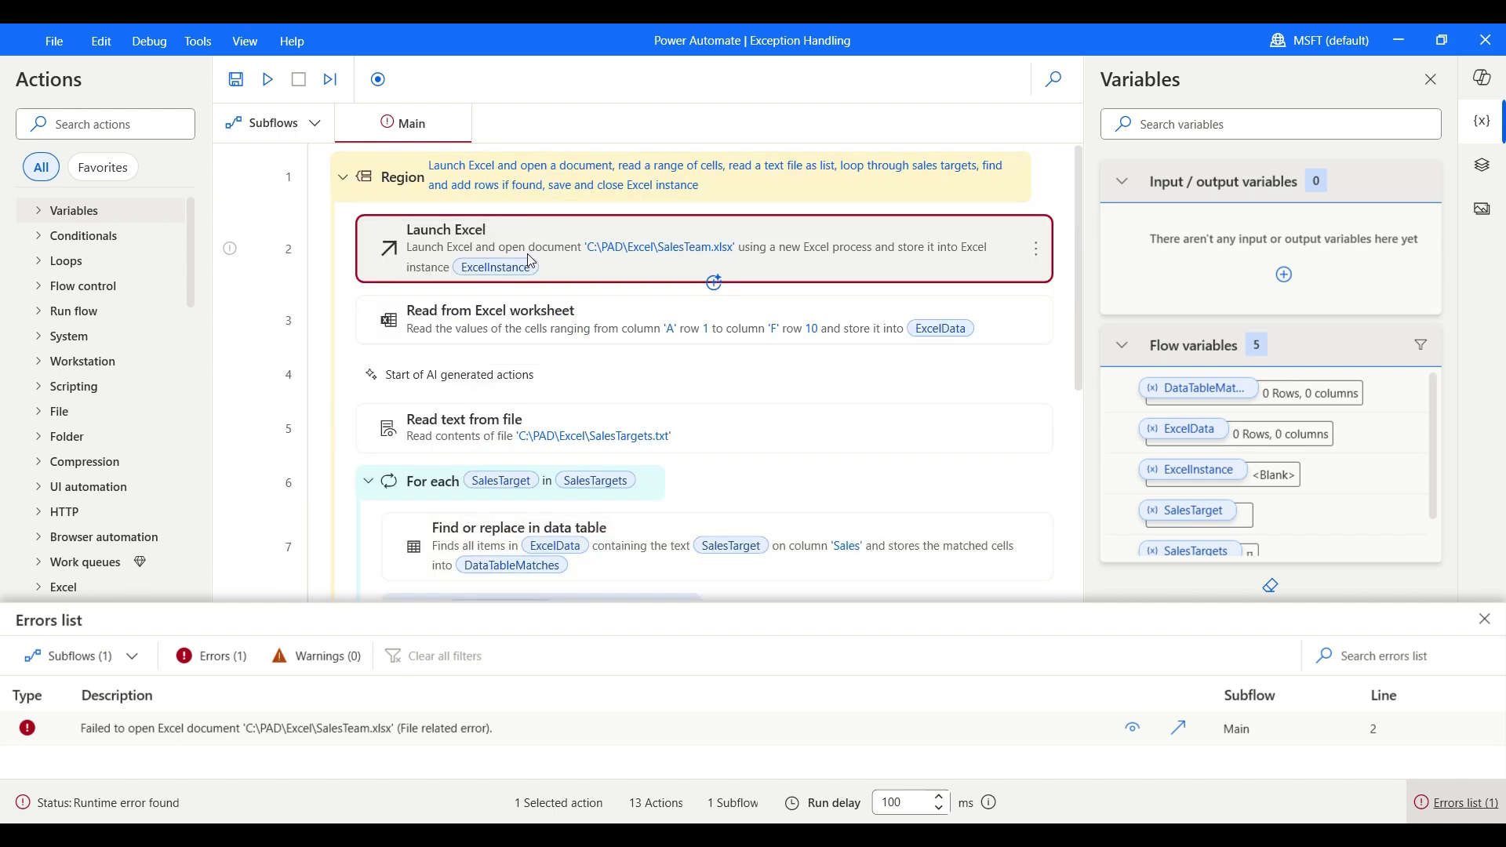
pyautogui.click(1038, 251)
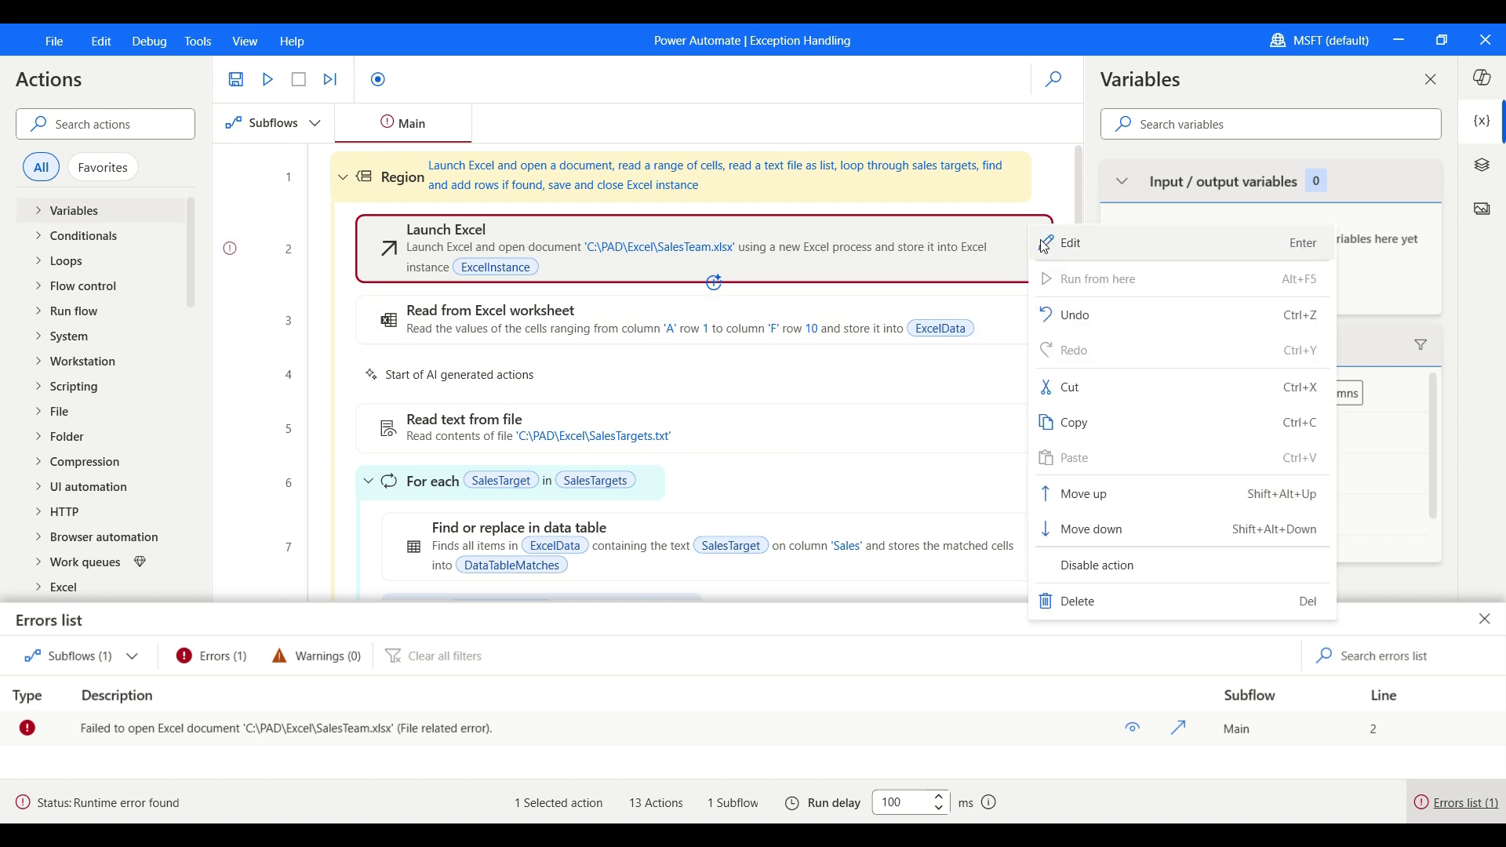
pyautogui.click(1048, 247)
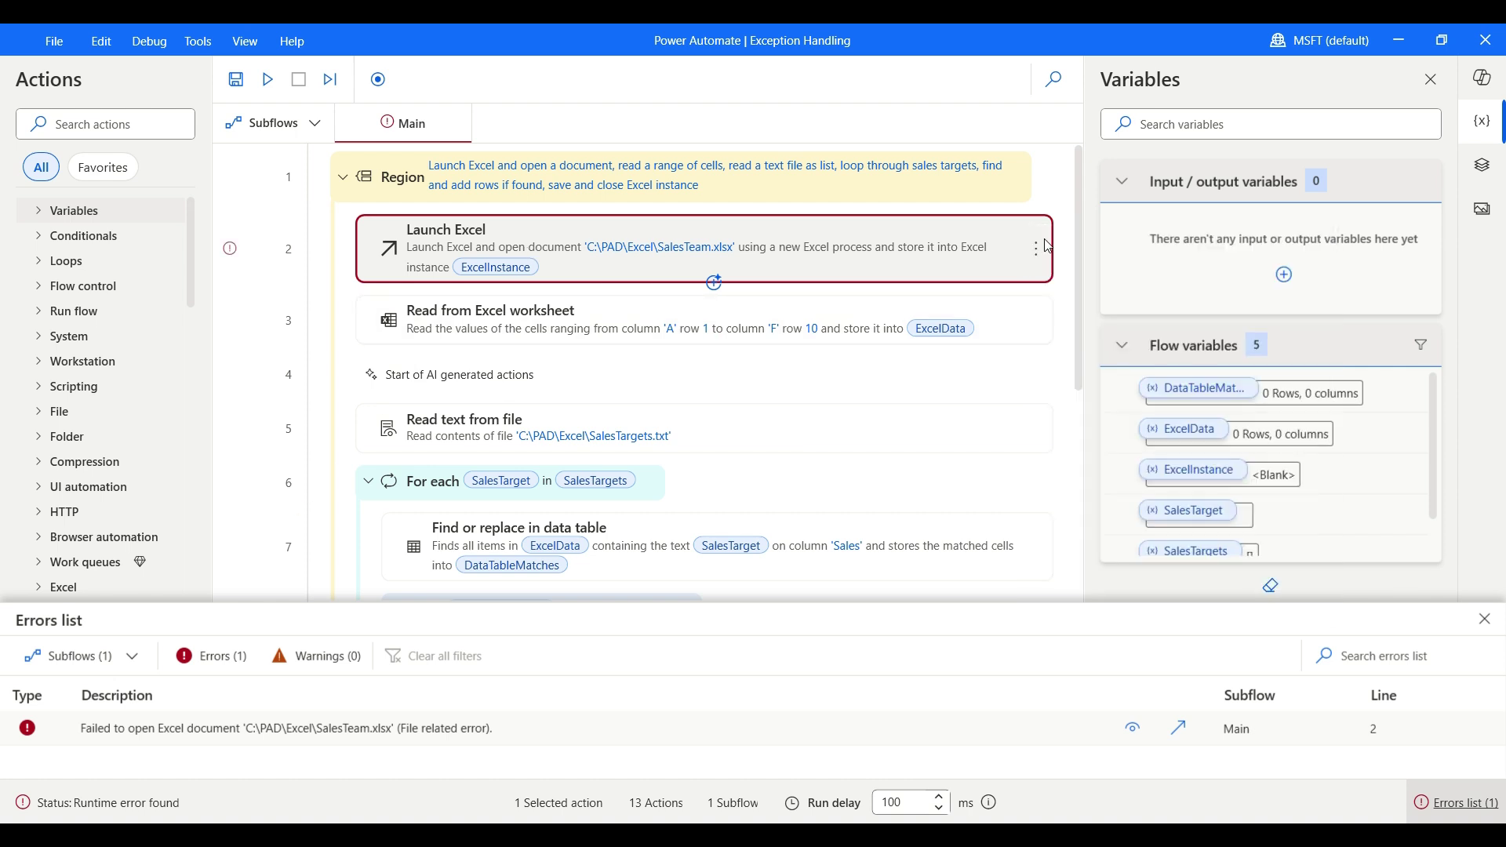
pyautogui.doubleClick(830, 263)
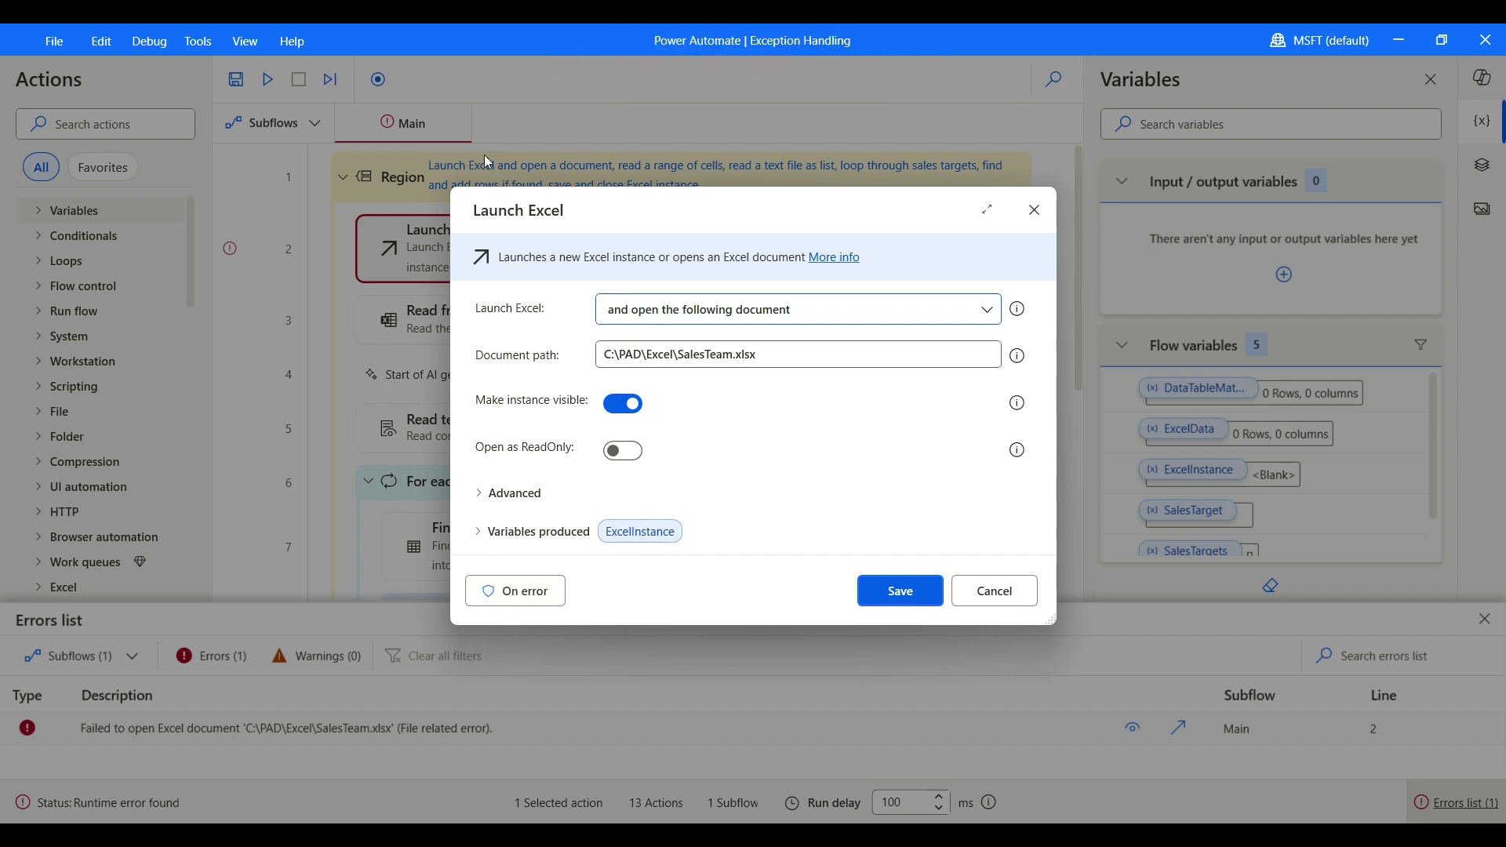
# Give Launch Excel a Fixed retry policy with more retry attempts, save it, and rerun the flow
pyautogui.click(531, 602)
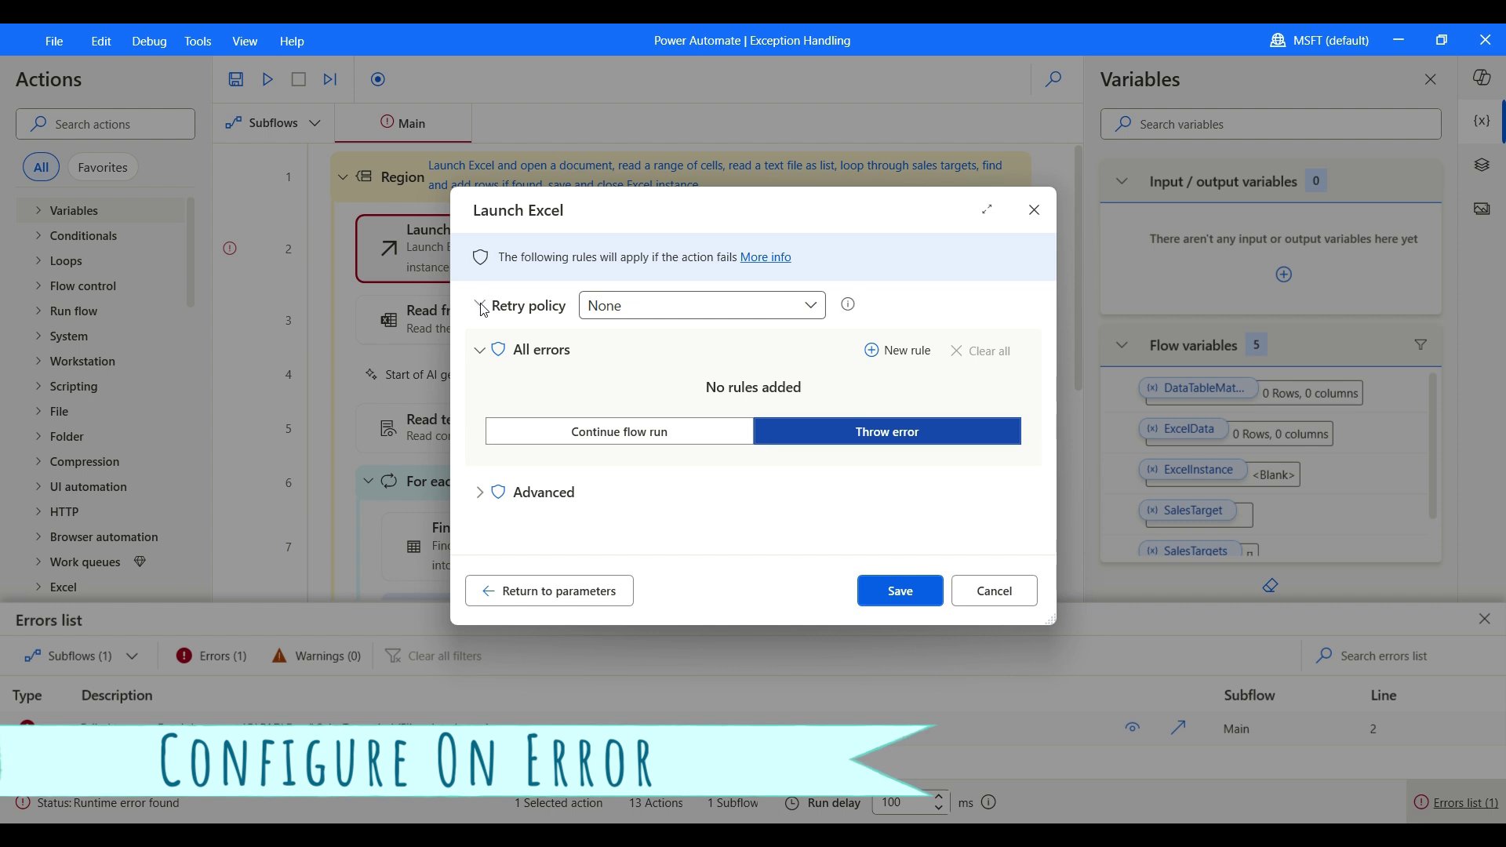
pyautogui.click(639, 305)
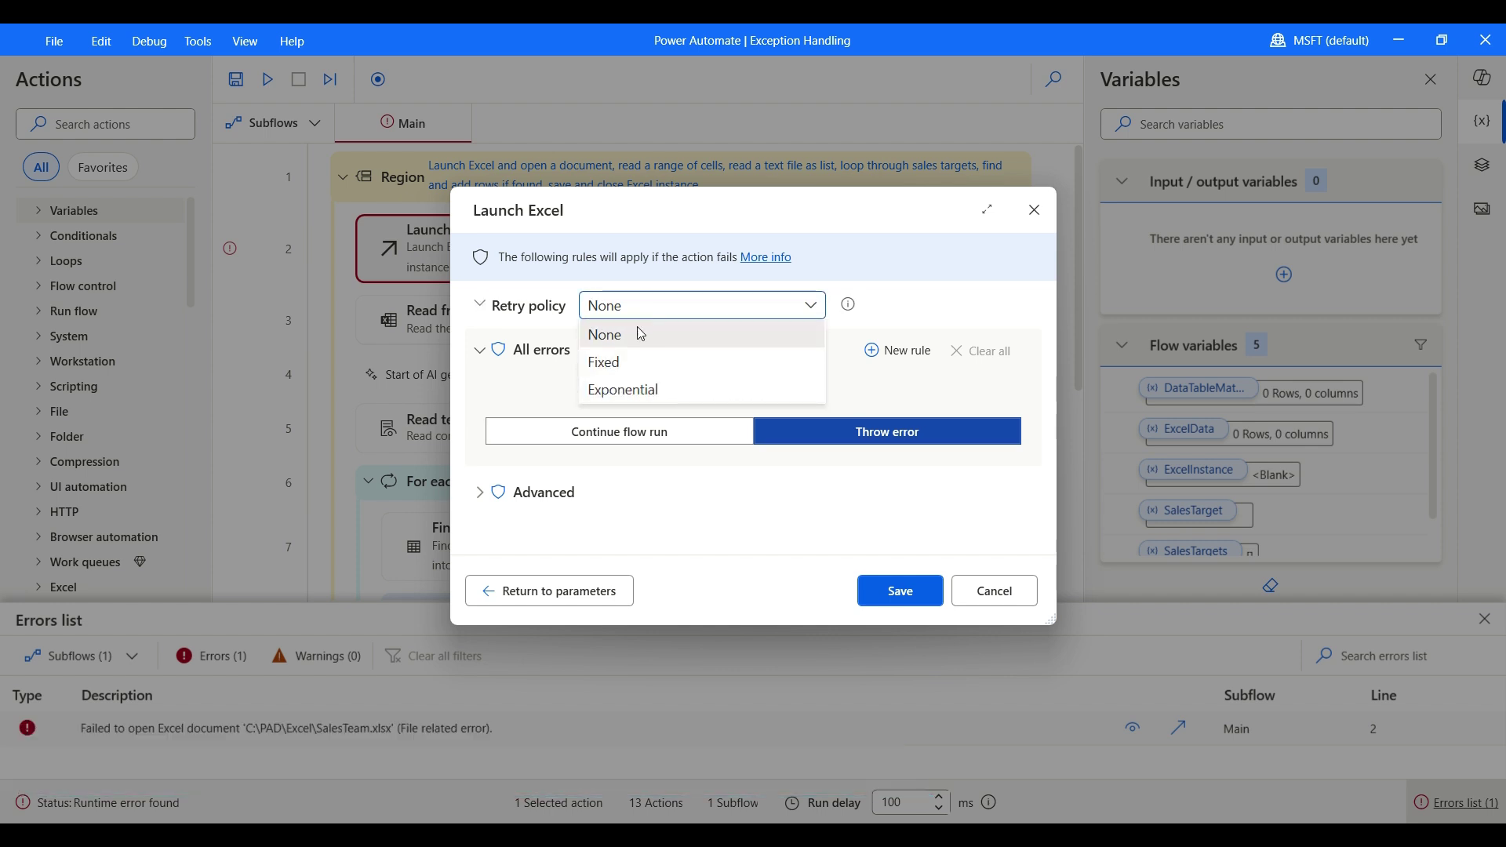
pyautogui.click(642, 362)
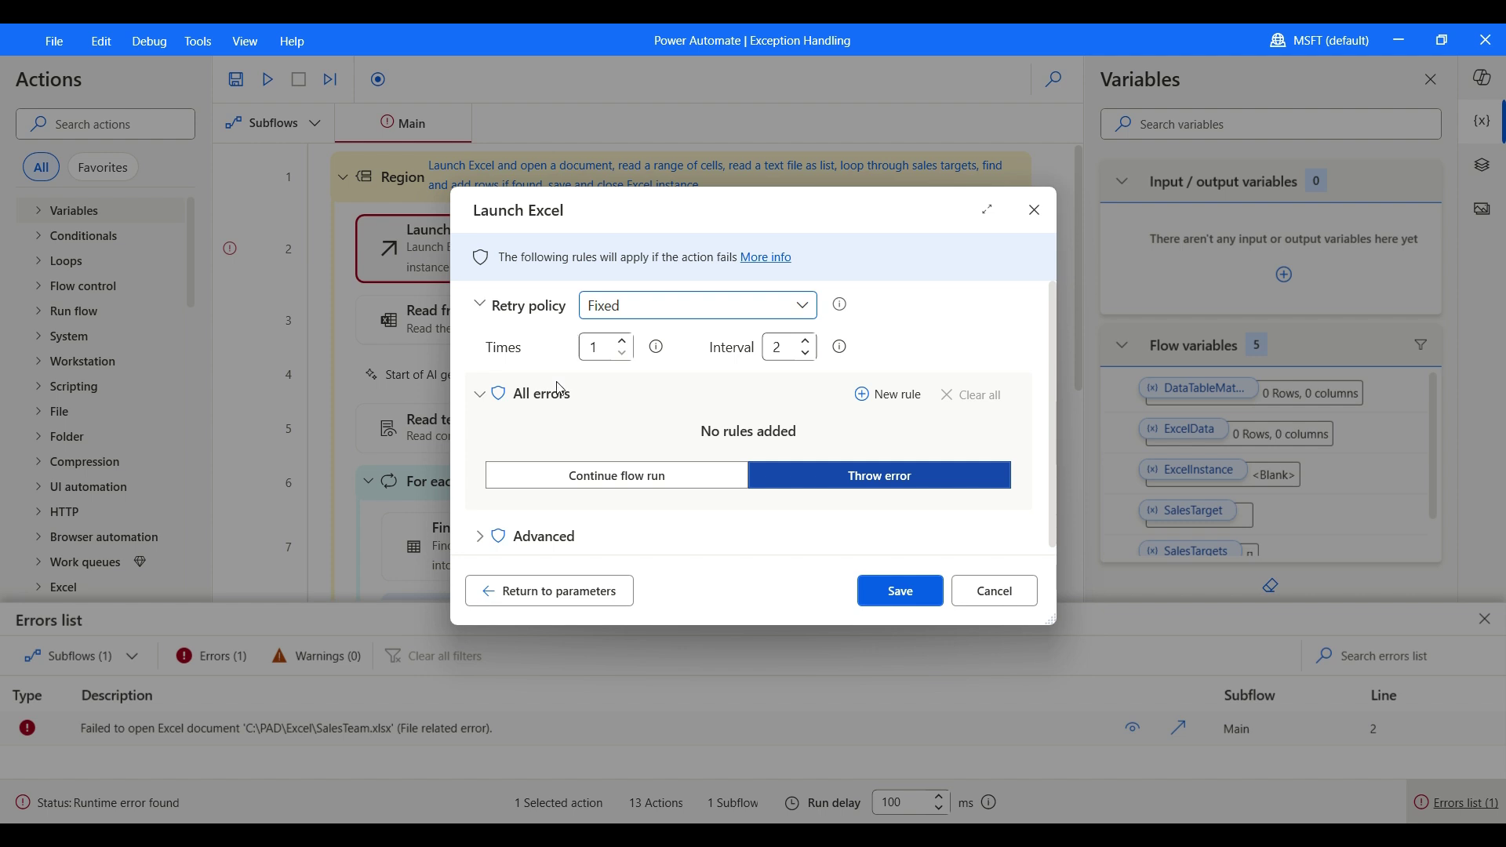
pyautogui.click(623, 344)
pyautogui.moveTo(842, 355)
pyautogui.click(899, 593)
pyautogui.press('F5')
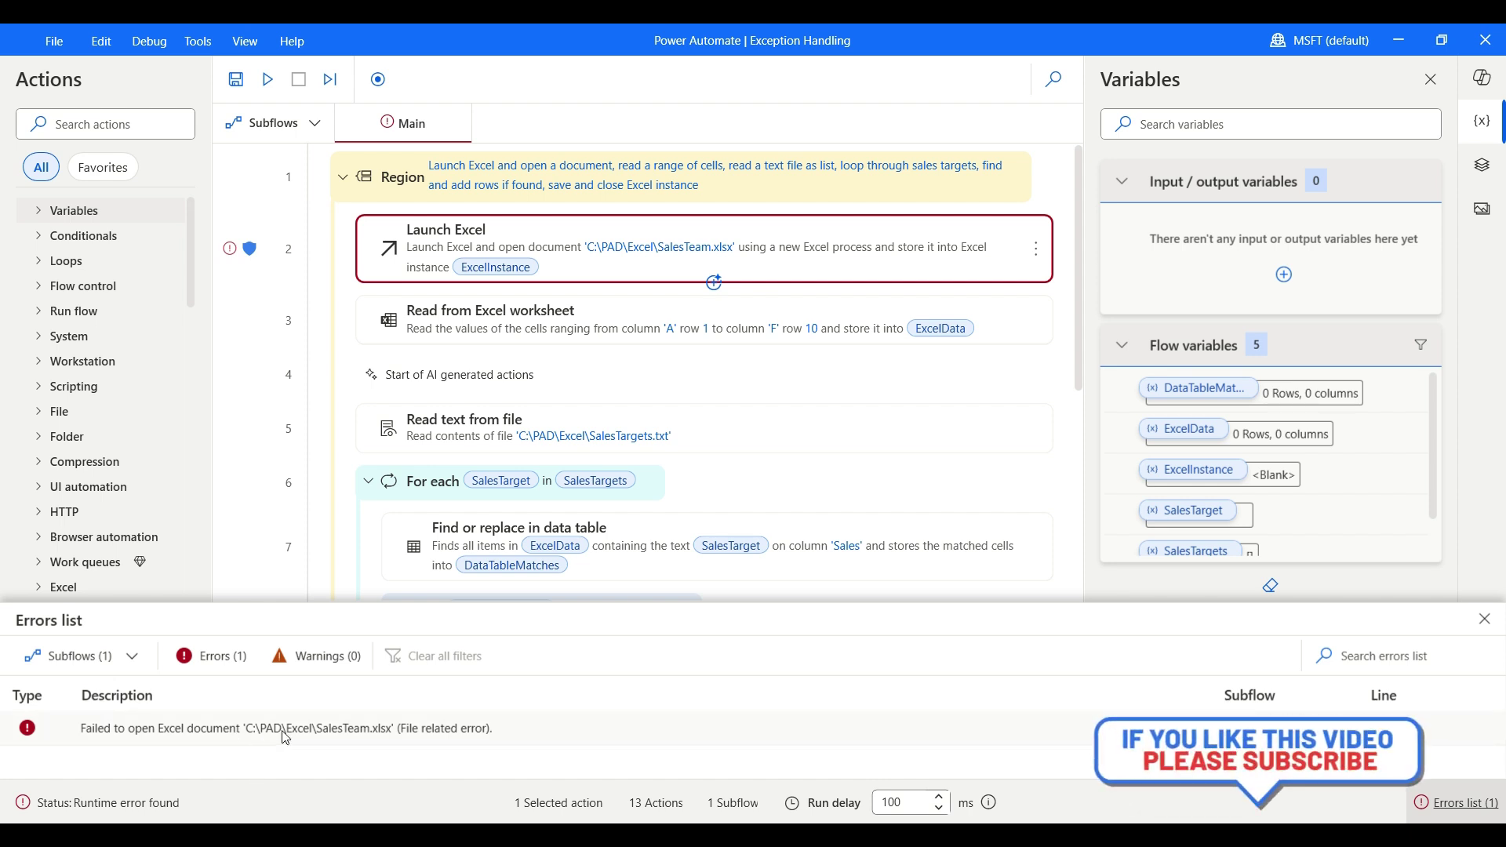
# Run the flow, then in a resized Explorer window confirm SalesTeam is in TMP and return to Excel
pyautogui.click(268, 81)
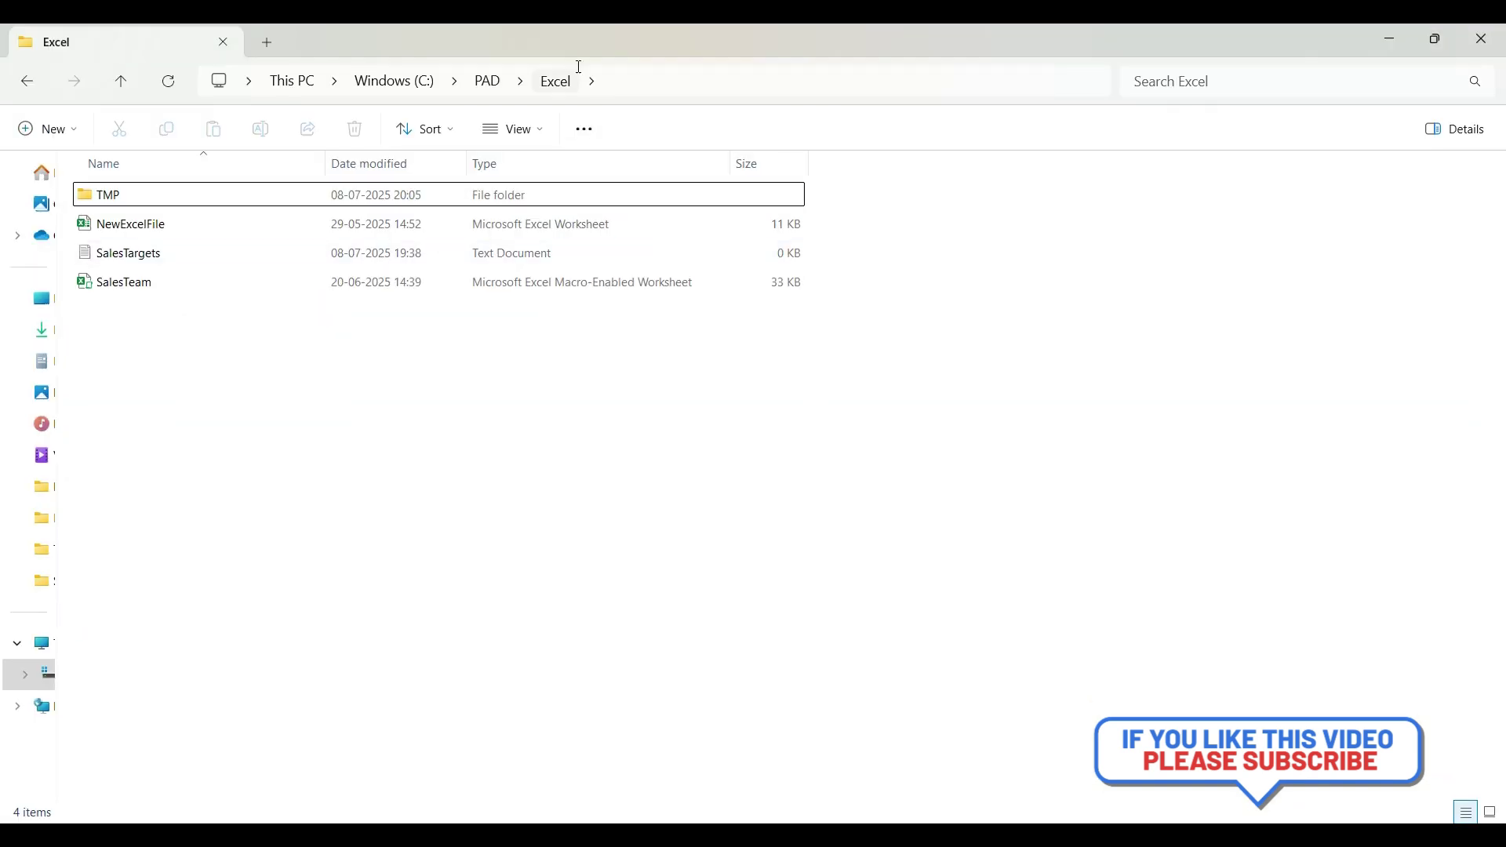
pyautogui.doubleClick(571, 47)
pyautogui.moveTo(572, 47); pyautogui.dragTo(1091, 171)
pyautogui.click(912, 321)
pyautogui.doubleClick(912, 322)
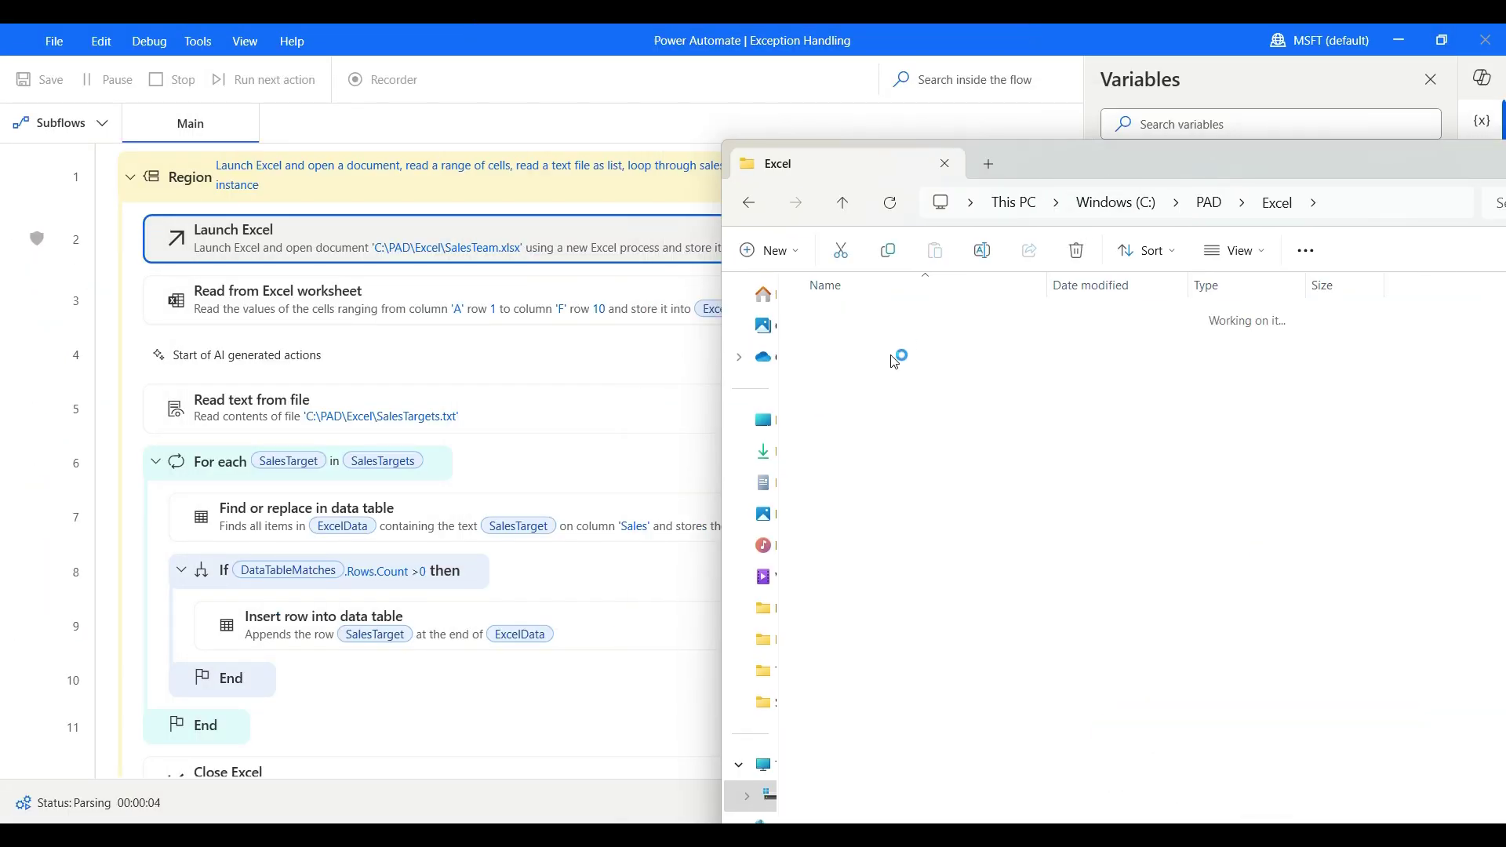
pyautogui.click(863, 320)
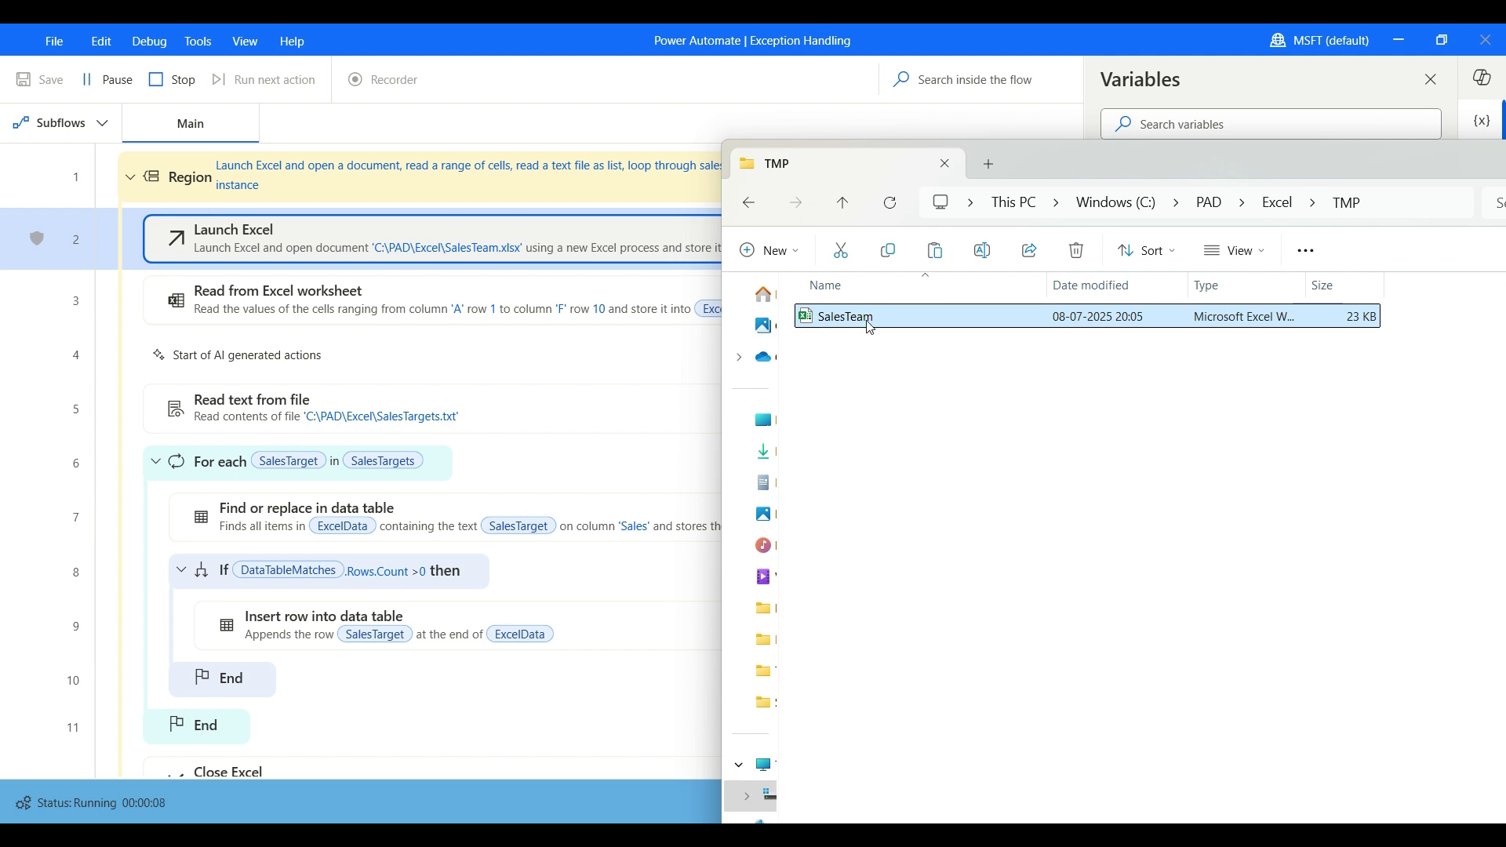
pyautogui.click(844, 207)
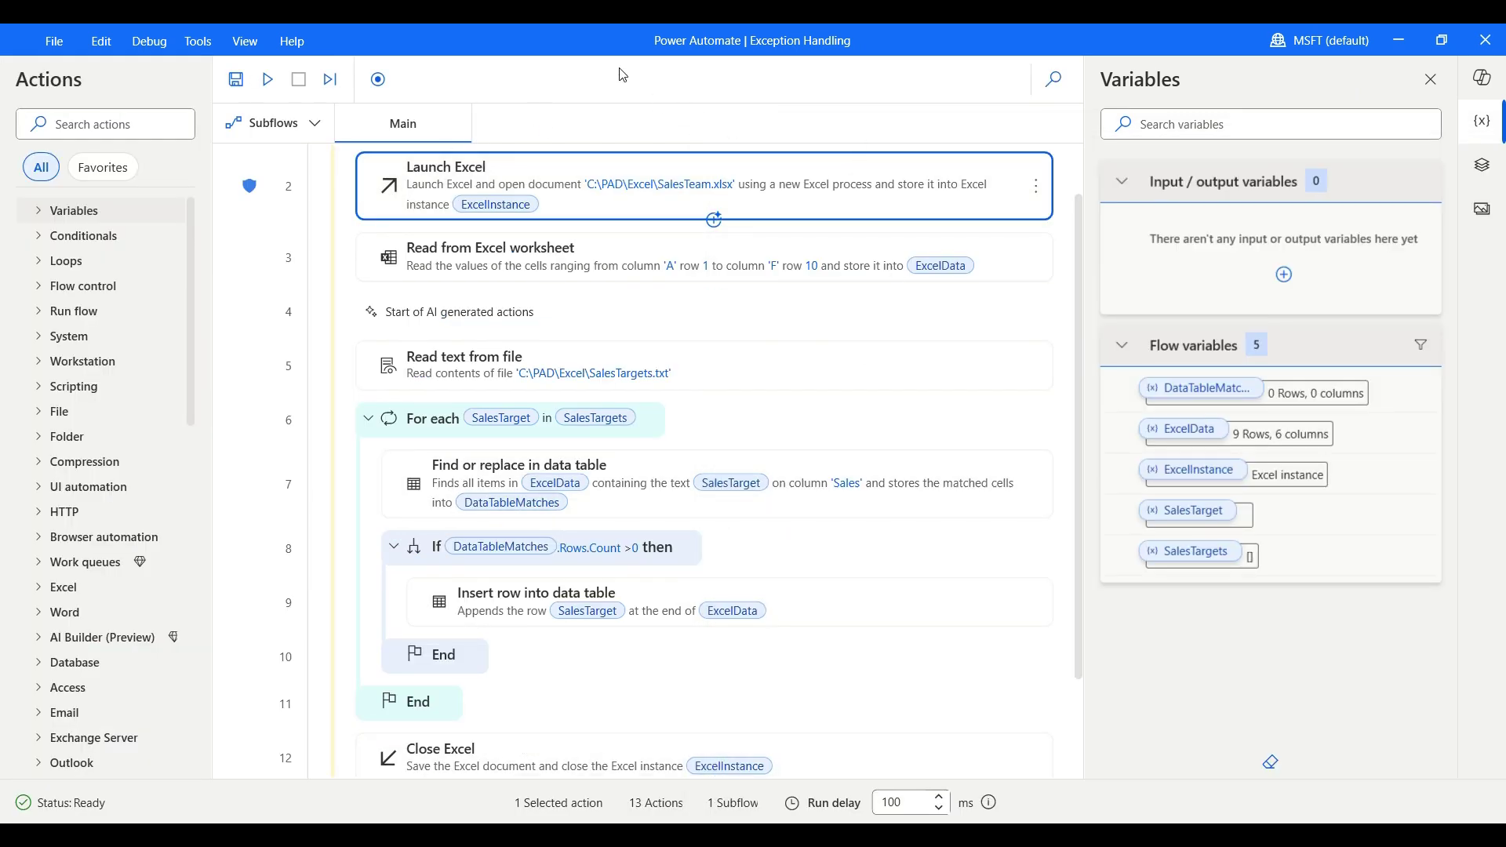
pyautogui.click(1036, 186)
pyautogui.click(1060, 186)
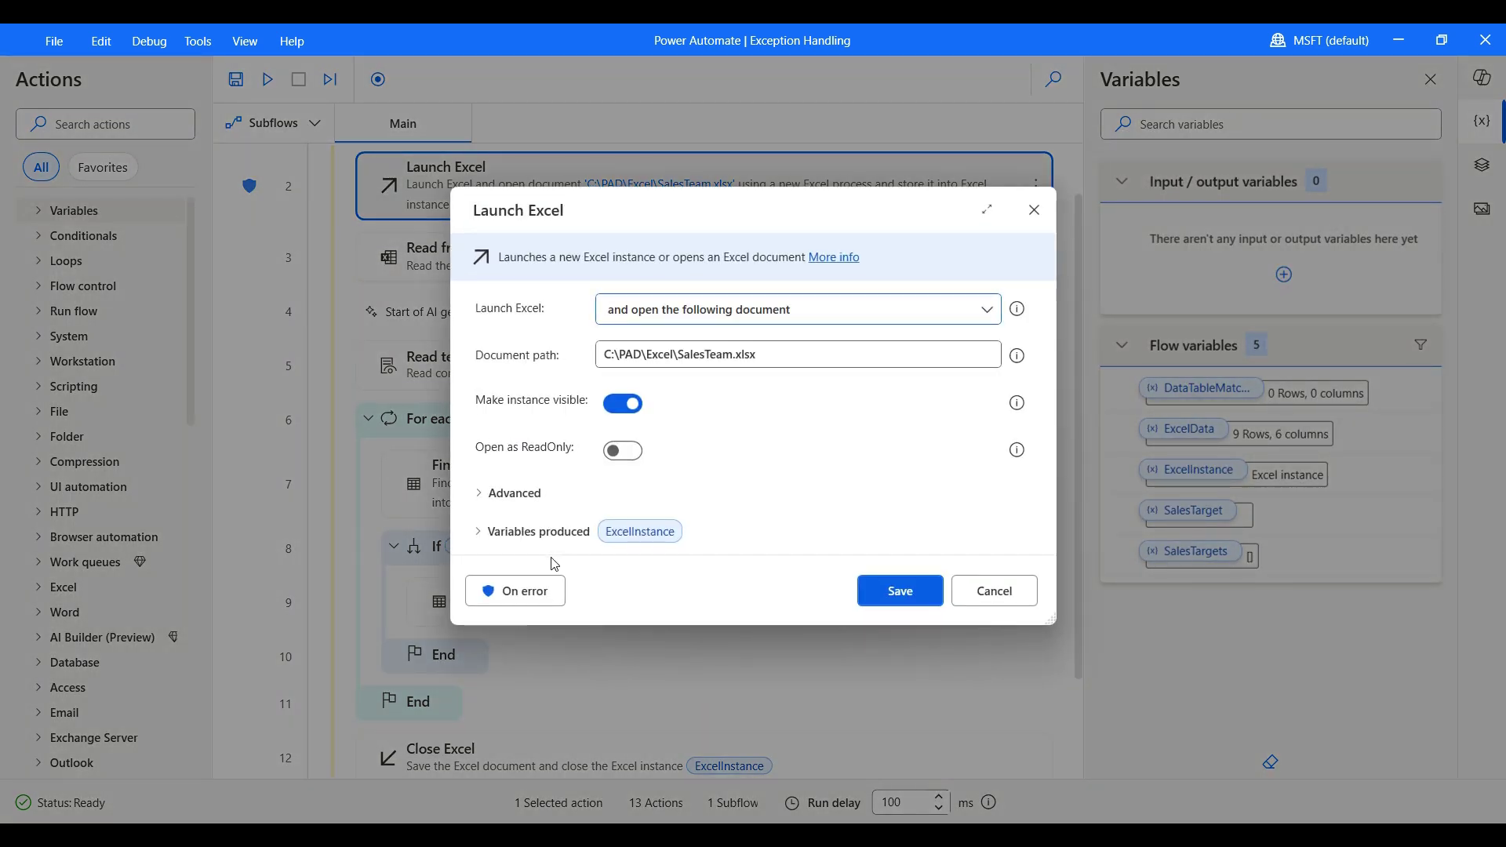
pyautogui.click(510, 601)
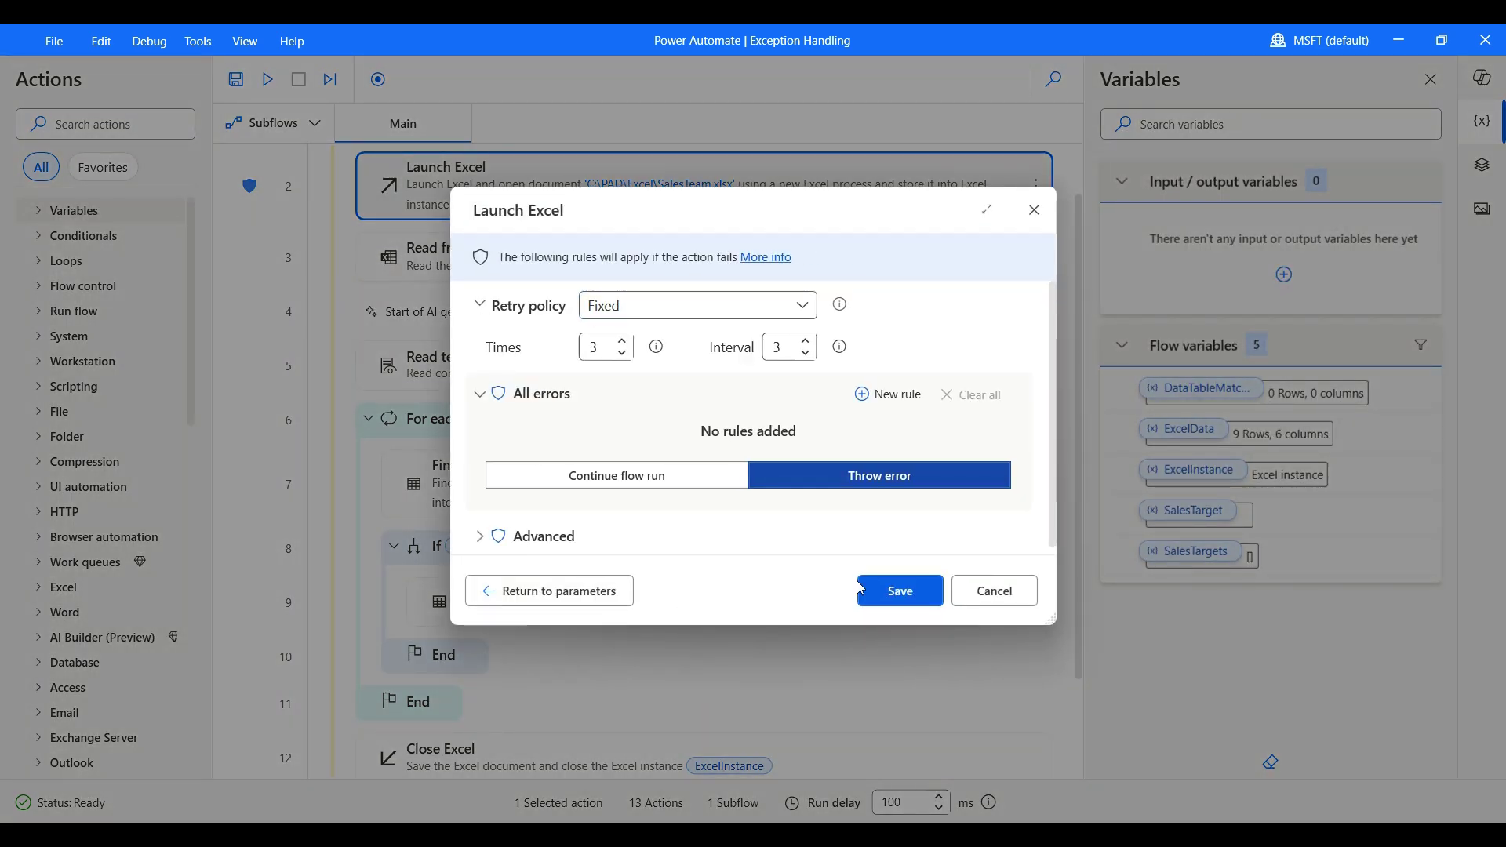
pyautogui.click(995, 591)
pyautogui.moveTo(253, 196)
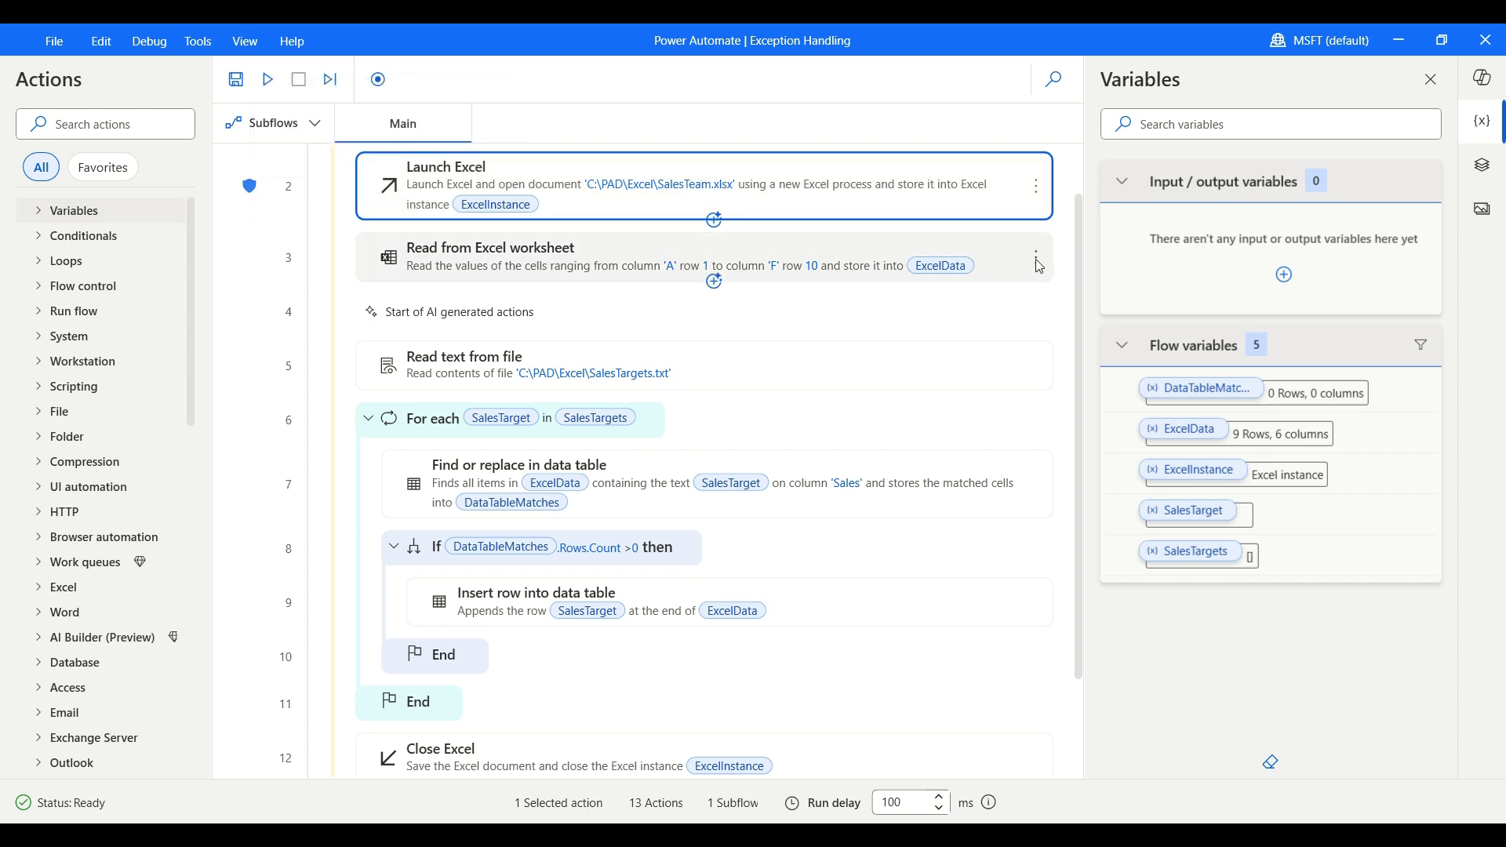
pyautogui.click(1036, 188)
pyautogui.click(1057, 191)
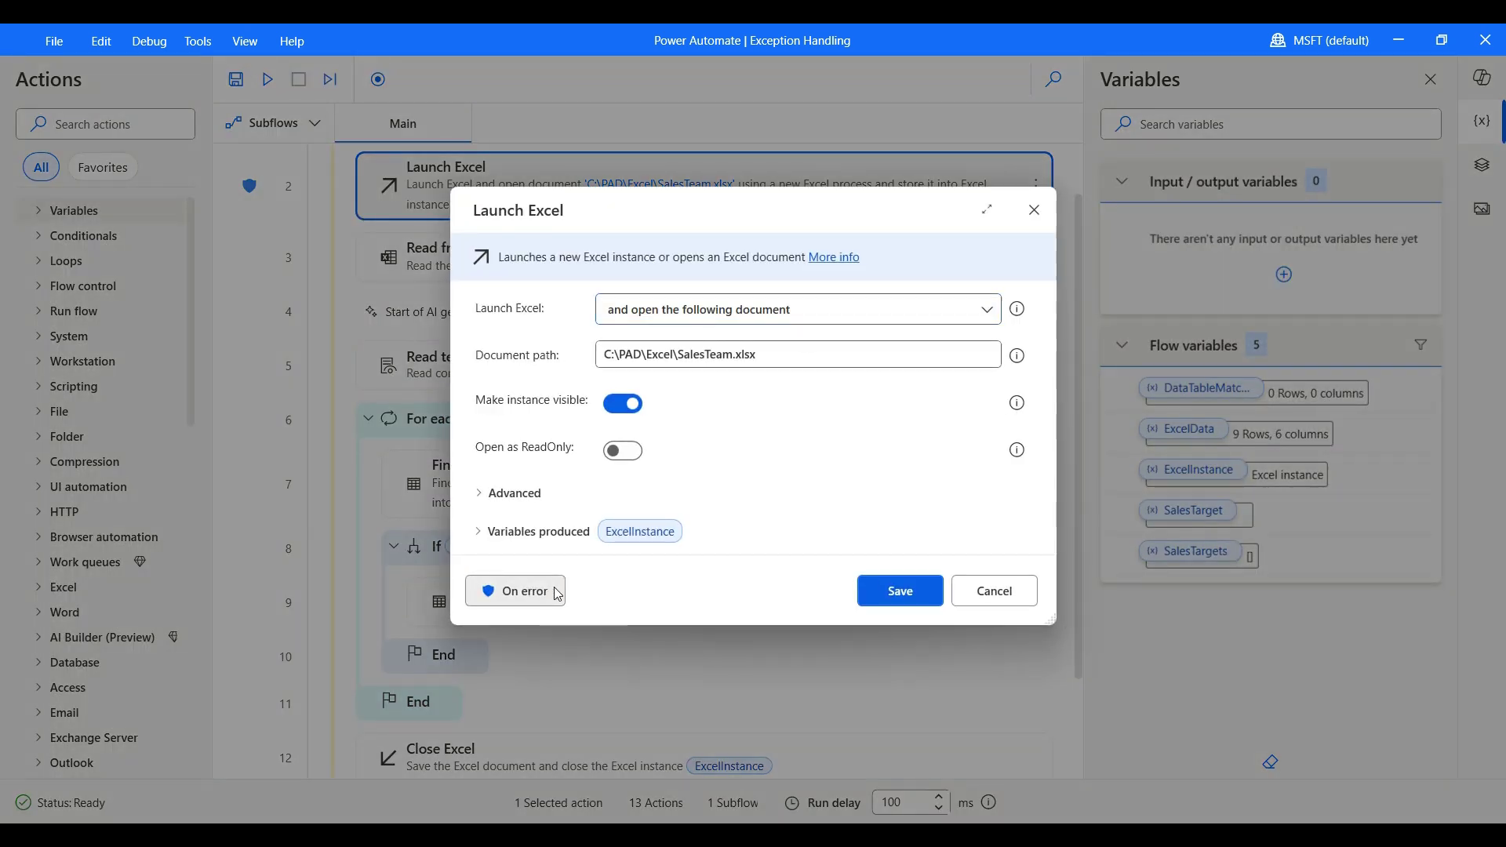
# Set Launch Excel's On error to Continue flow run (Go to next action), save, and rerun the flow
pyautogui.click(542, 592)
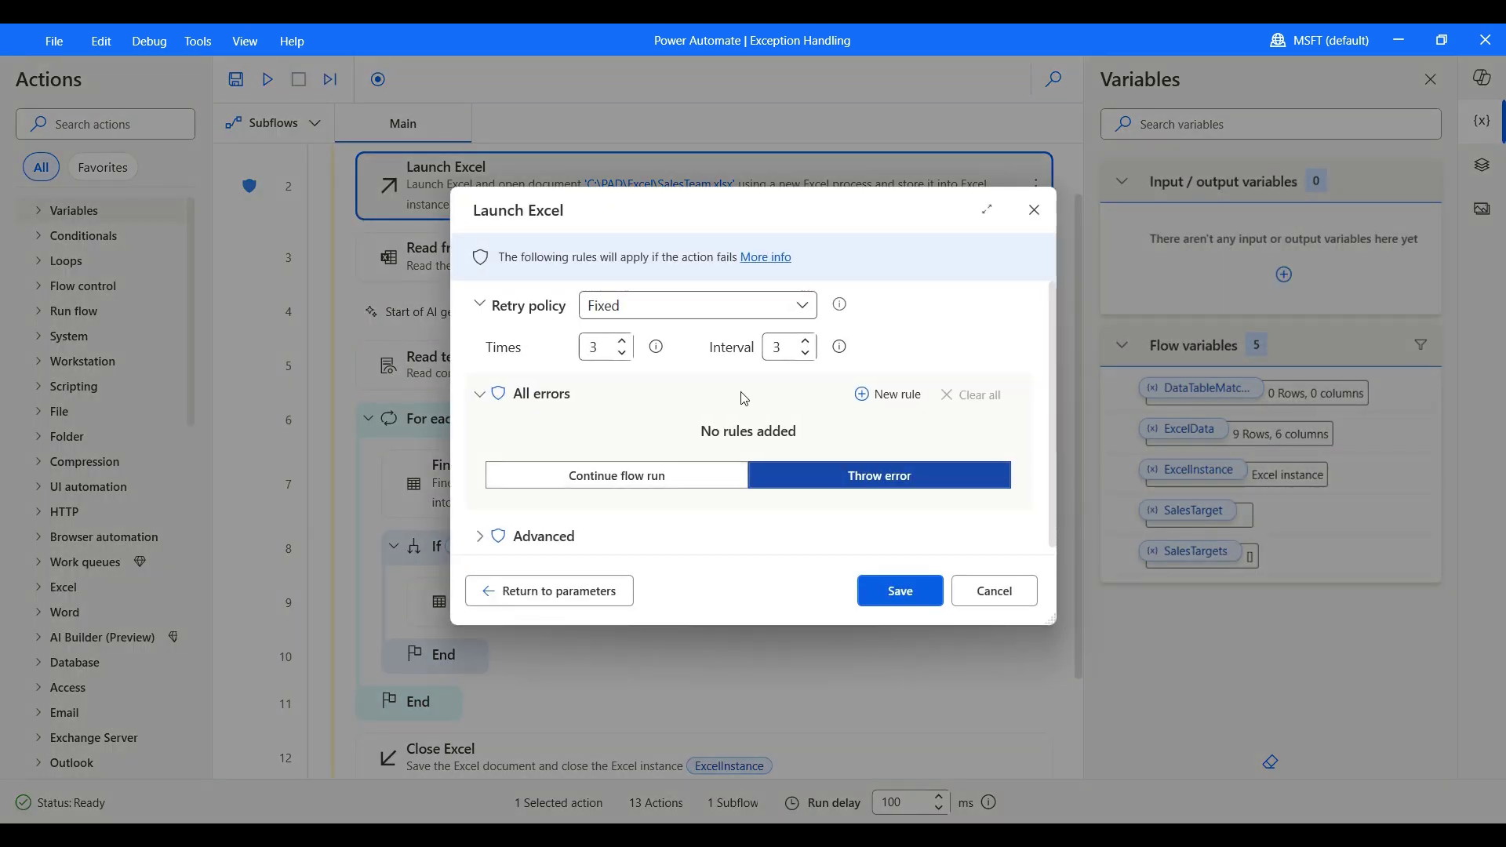
pyautogui.click(701, 474)
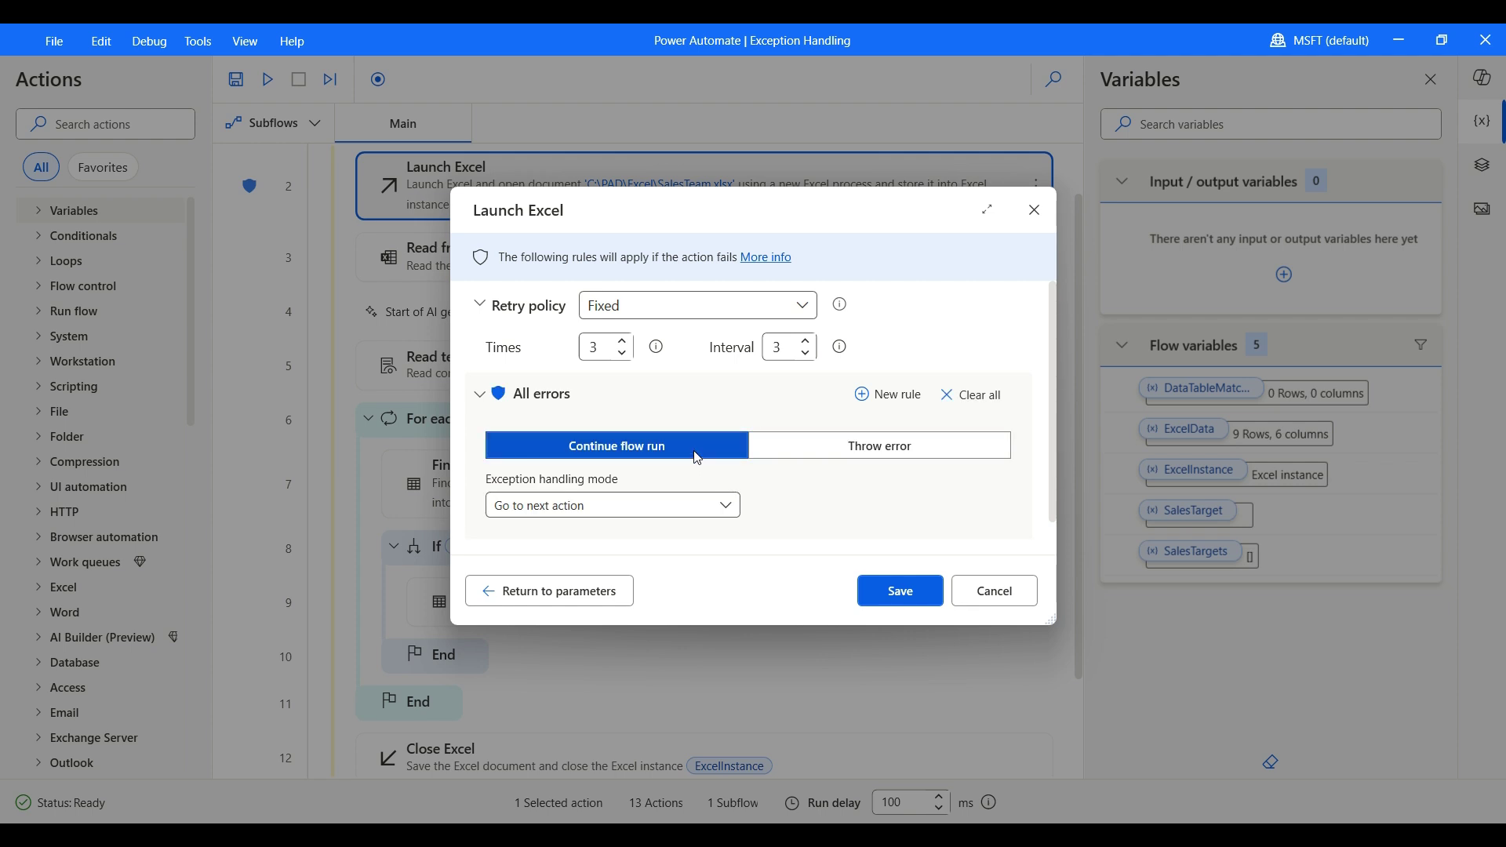
pyautogui.moveTo(750, 210); pyautogui.dragTo(1019, 187)
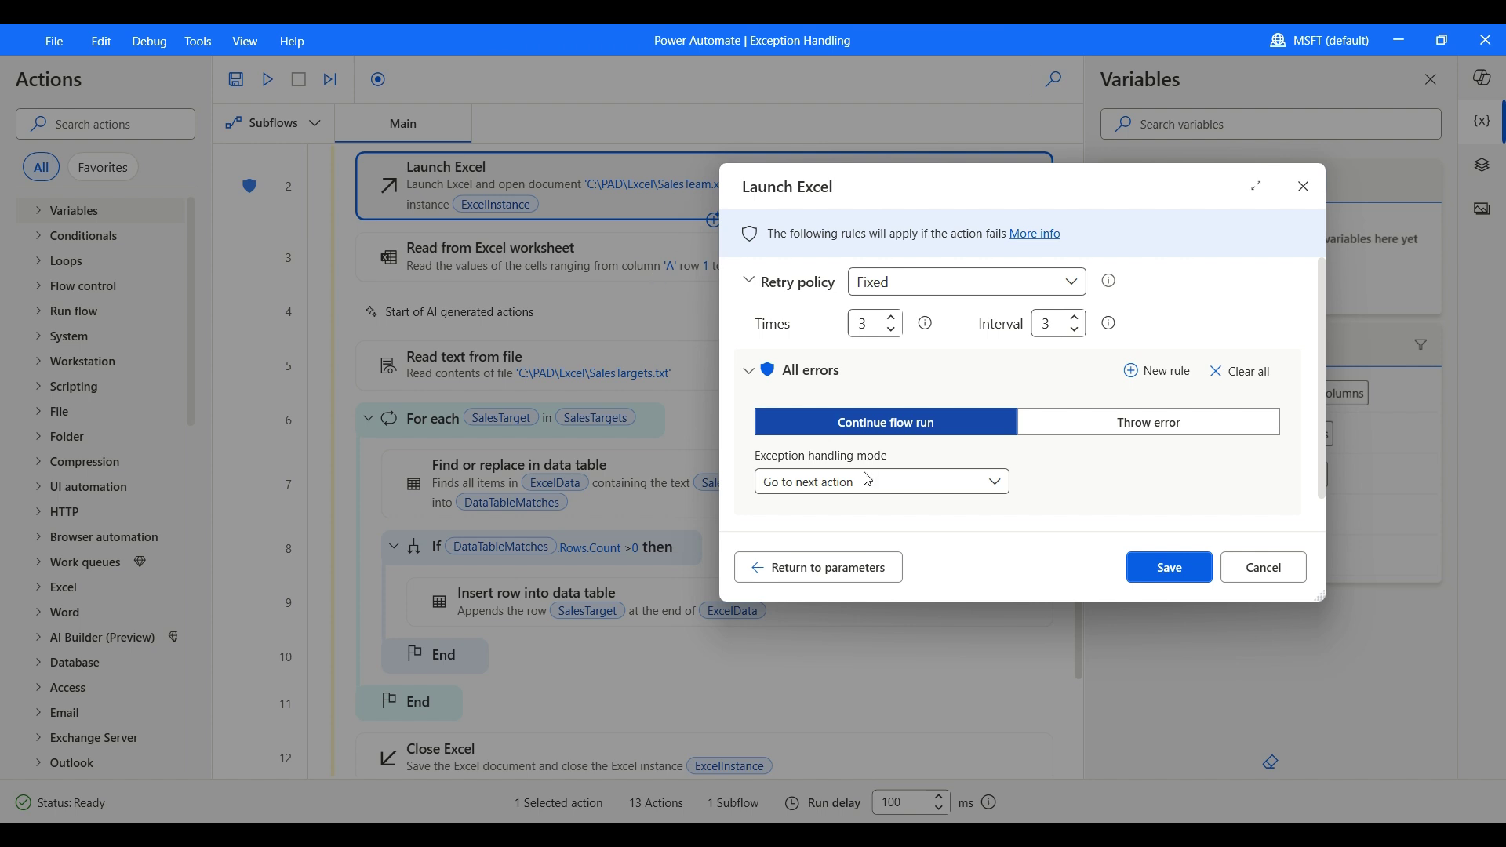
pyautogui.click(1172, 573)
pyautogui.click(268, 79)
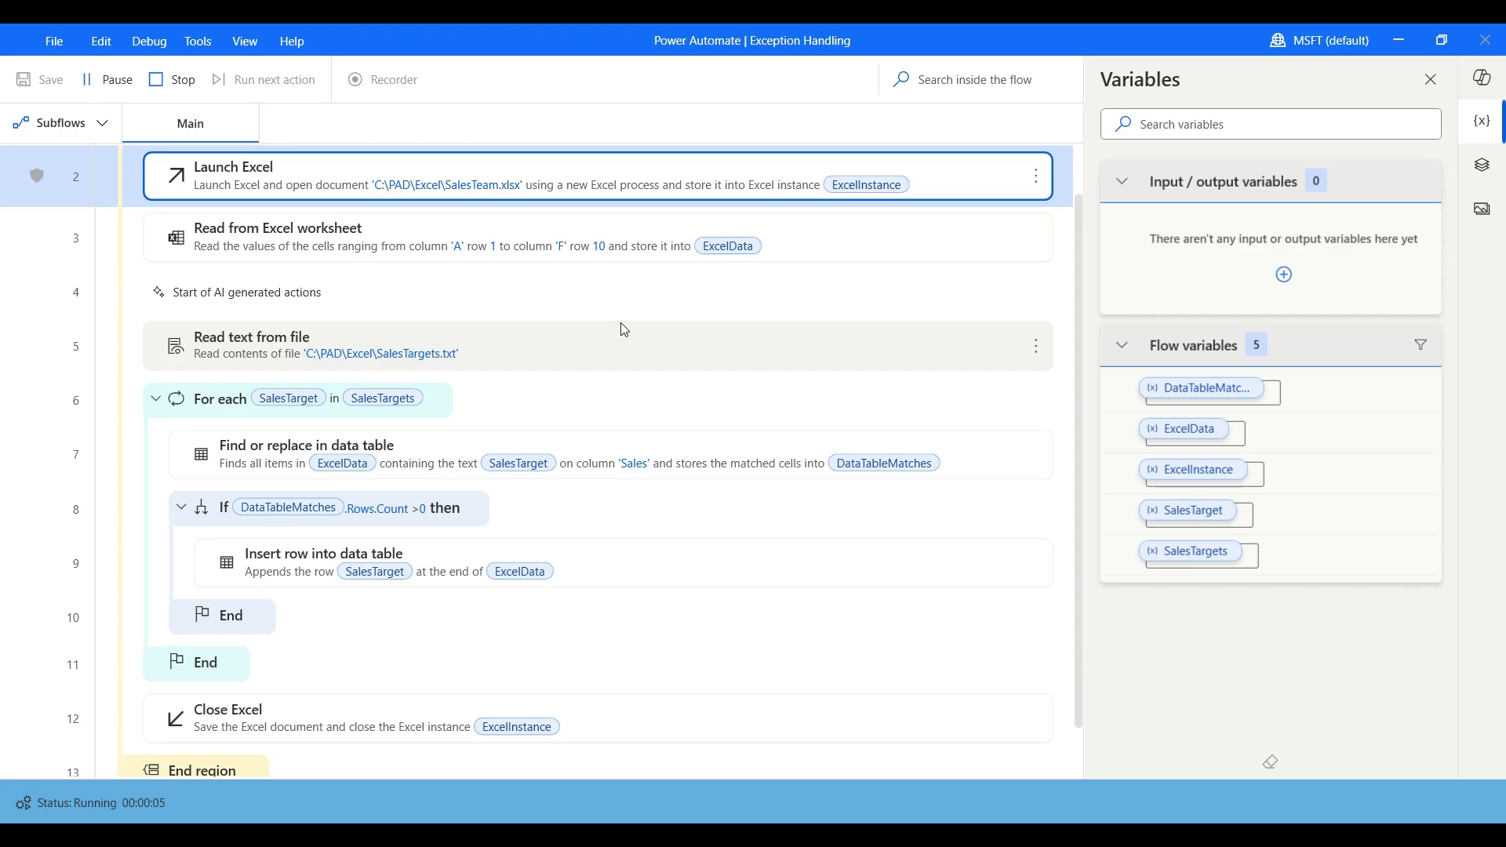